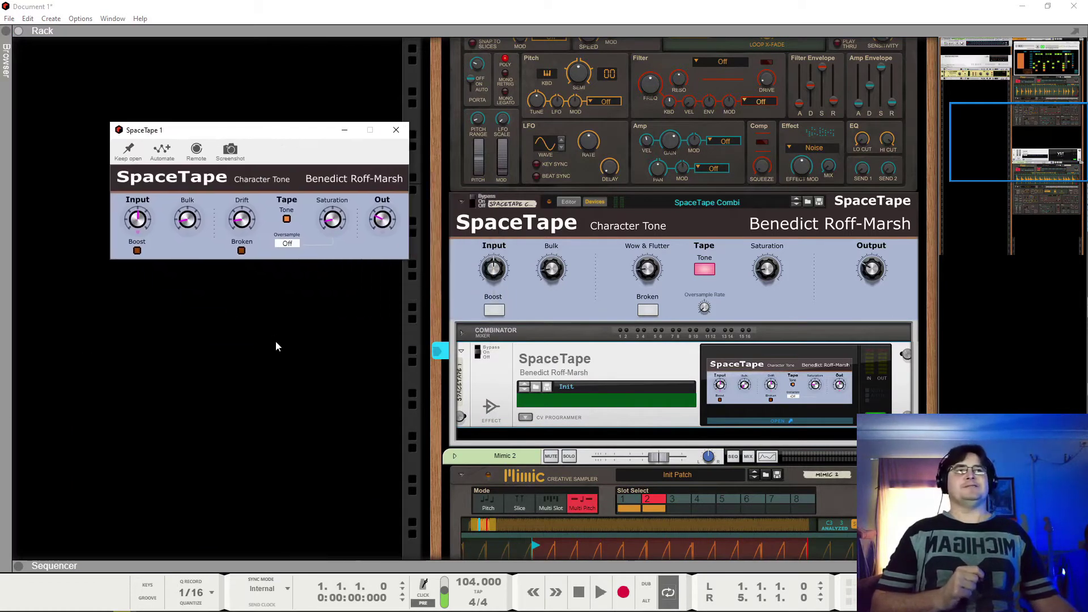
Step: Hide and reshow the SpaceTape Combinator's inner devices, and set the repositioned SpaceTape plugin window to stay open
left_click_drag(299, 131, 335, 254)
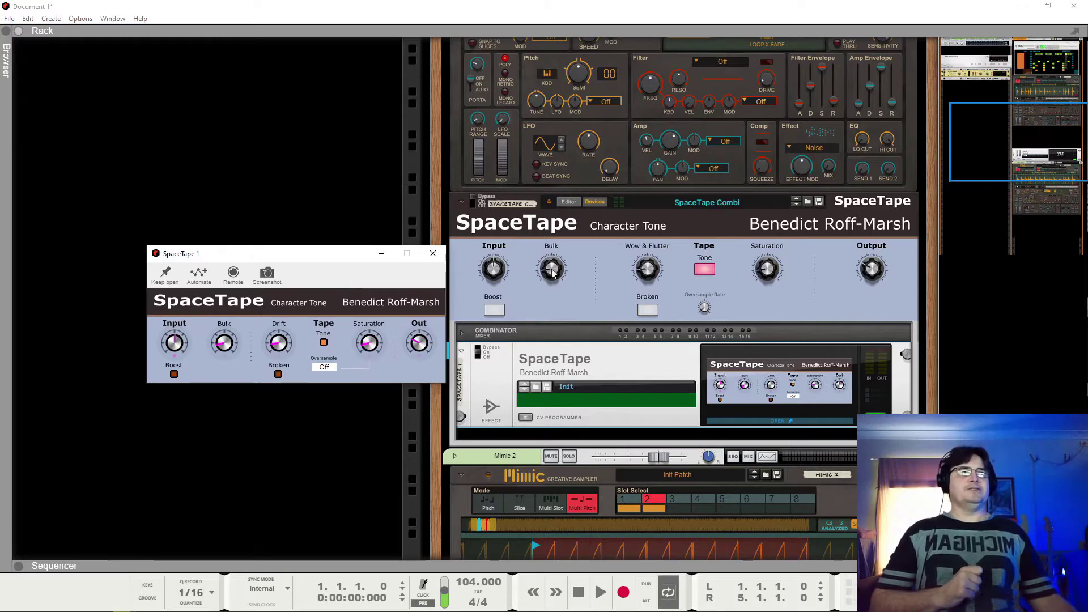
left_click(593, 202)
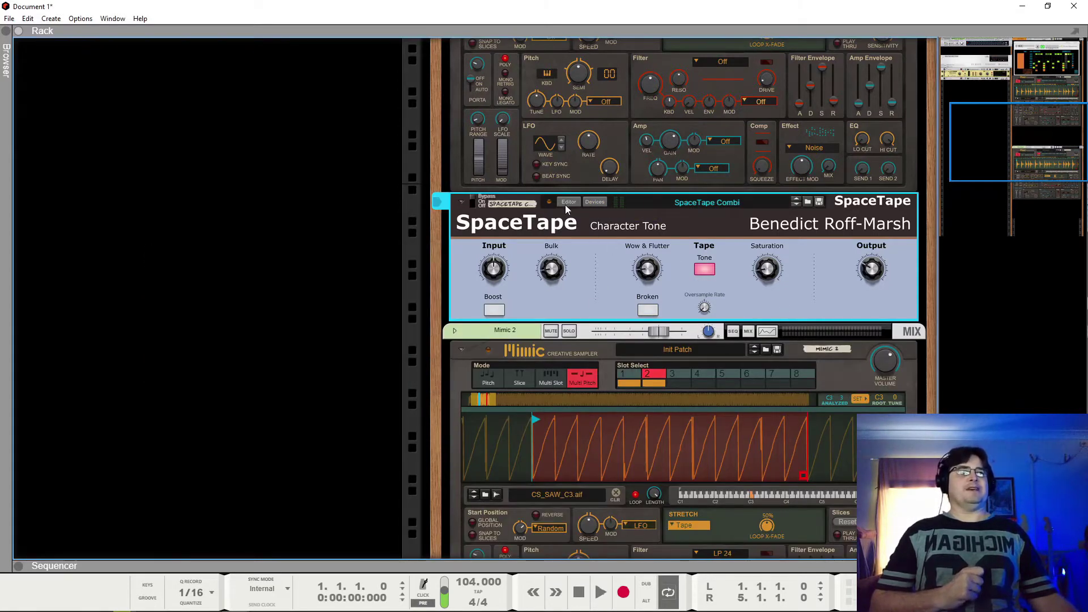
left_click(594, 201)
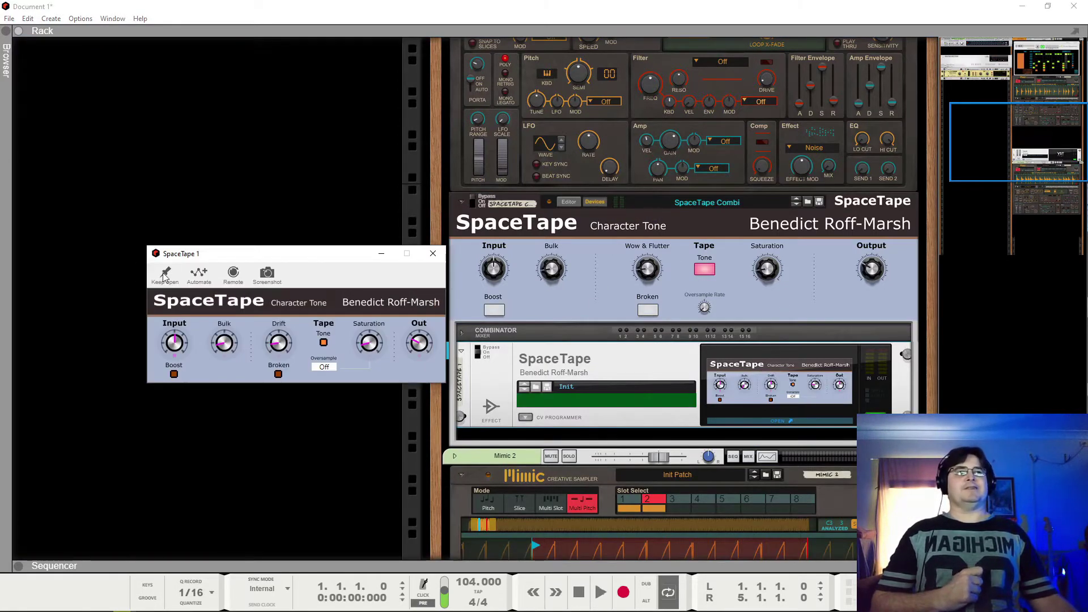
left_click(165, 275)
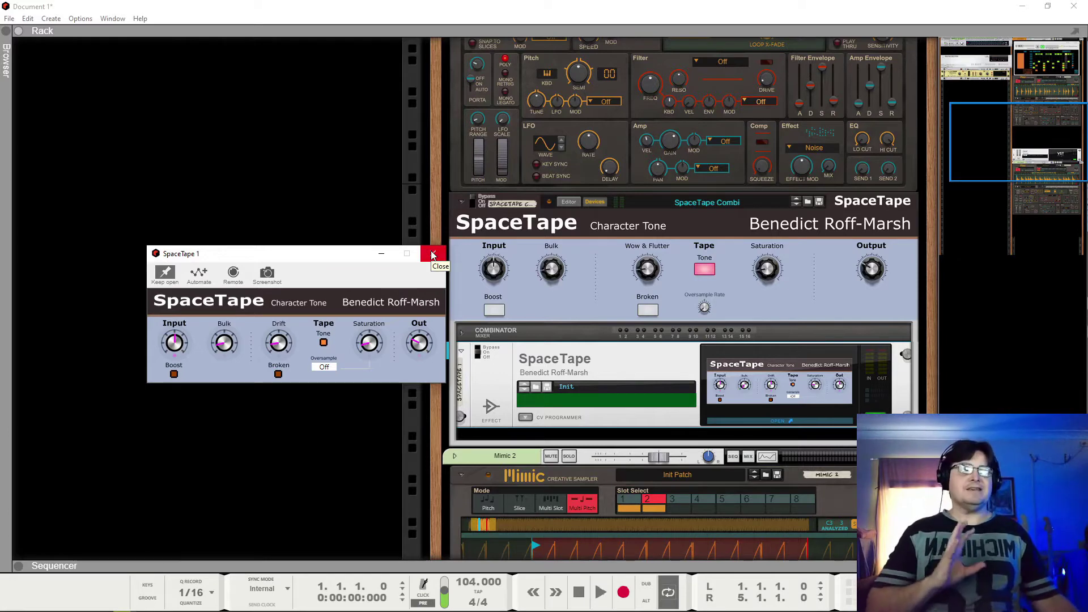
Step: Close the floating SpaceTape plugin window and hide the Combinator's inner devices
left_click_drag(288, 254, 285, 198)
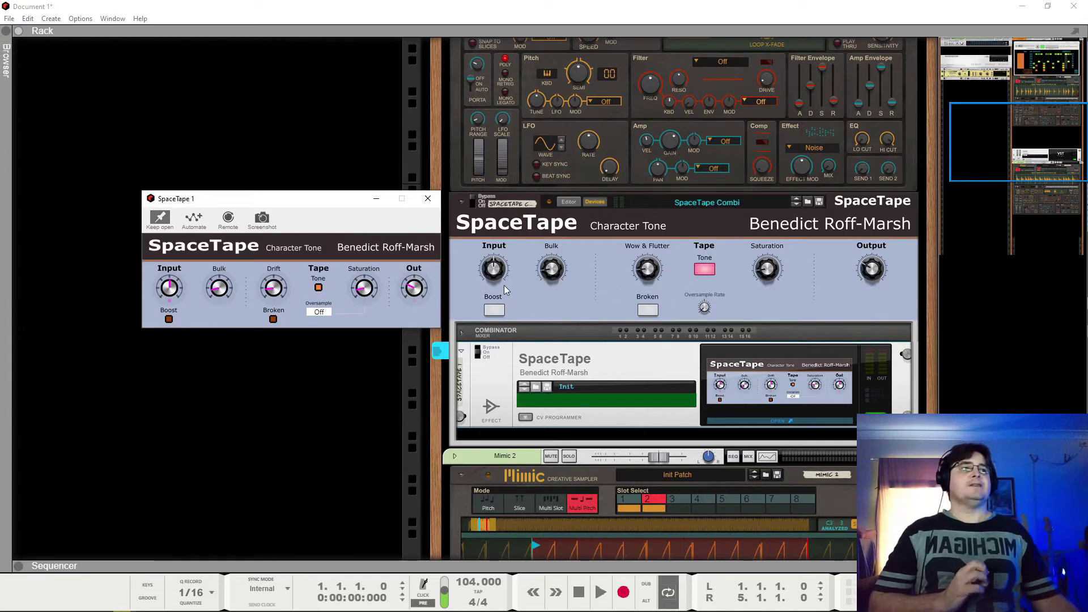
left_click(428, 199)
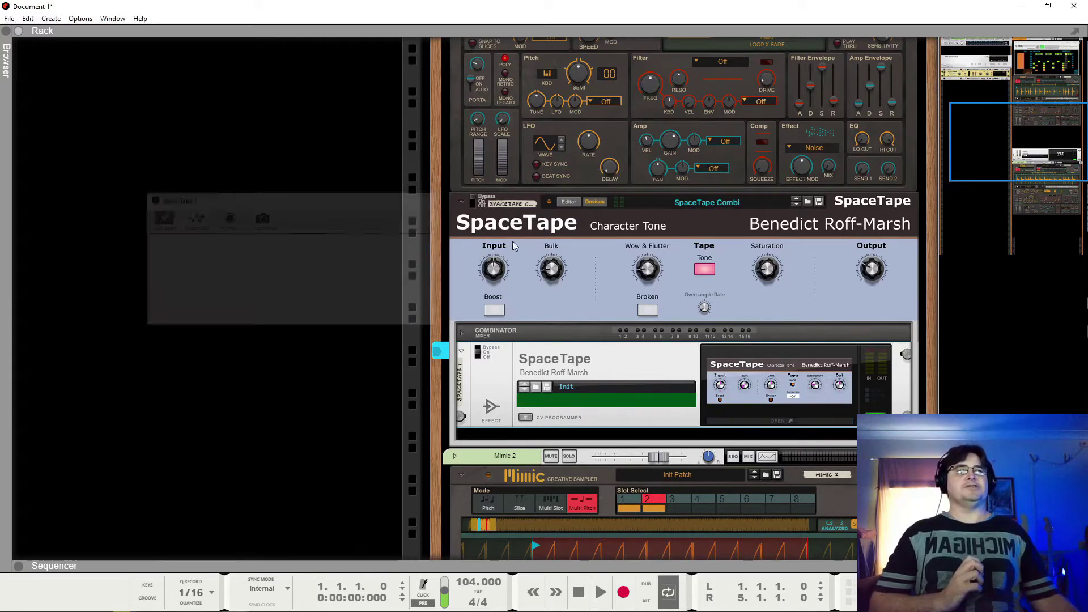
left_click(590, 199)
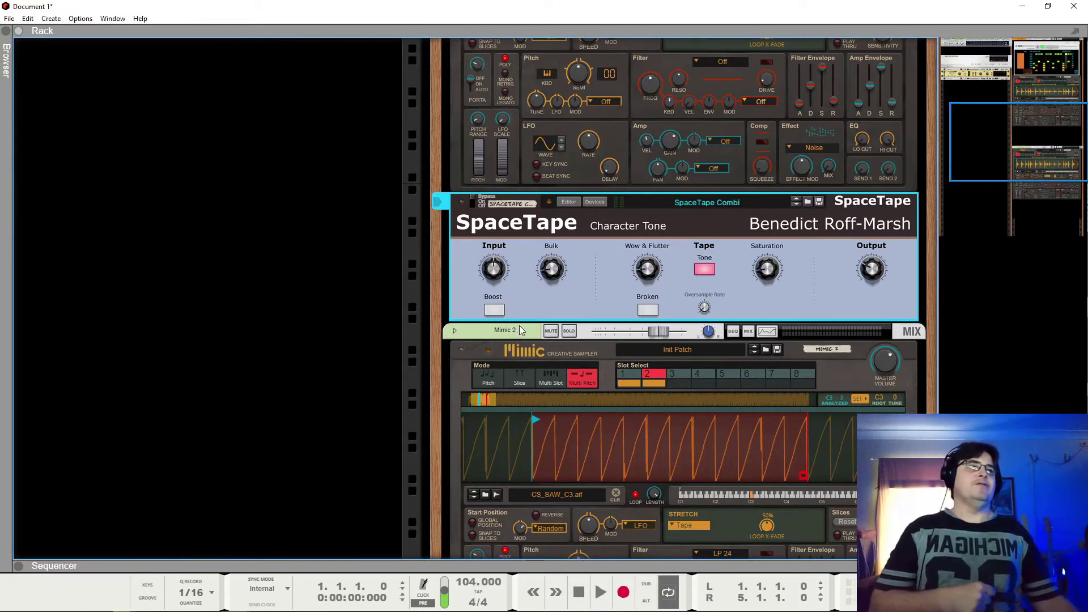
Step: Audition the Drum Sequencer pattern driving the first Mimic sampler, stopping playback after a few bars
scroll(520, 351, "up", 10)
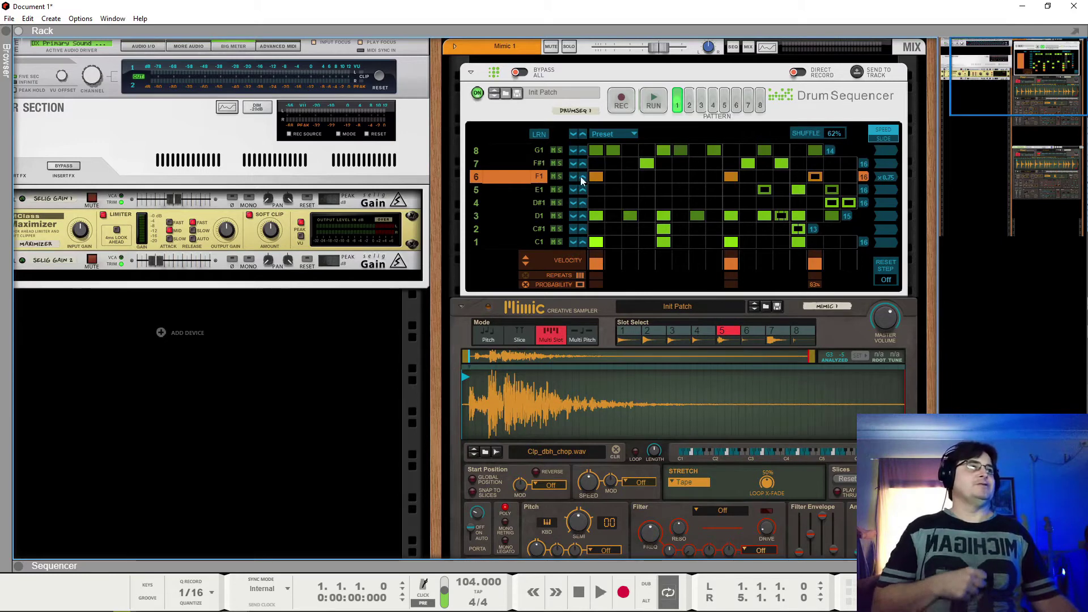
key("space")
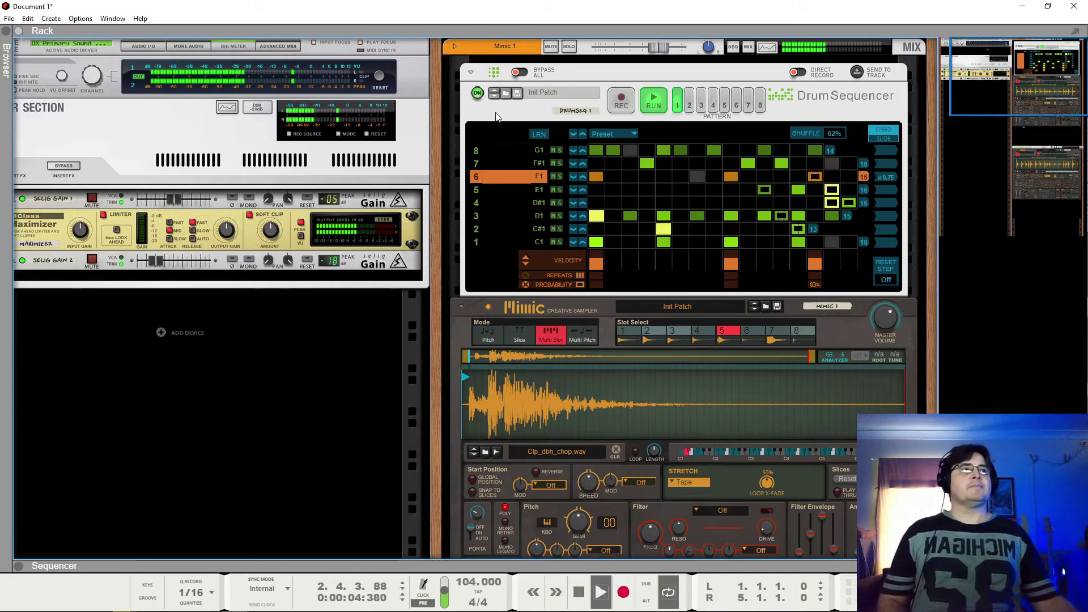
key("space")
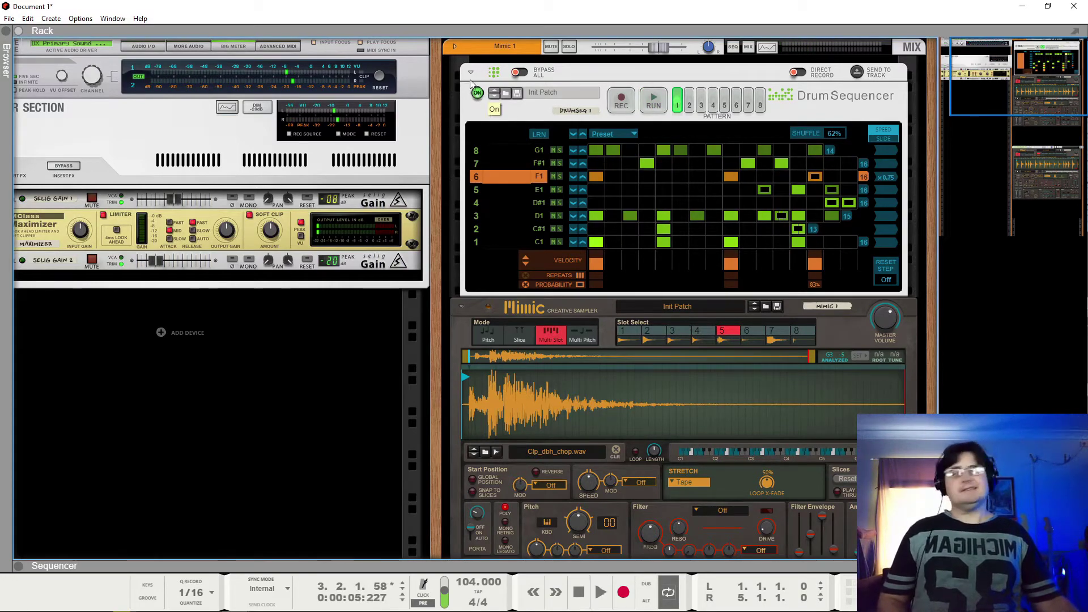
Step: Collapse the Drum Sequencer and the first Mimic sampler so the SpaceTape Combinator sits directly below them
left_click(471, 74)
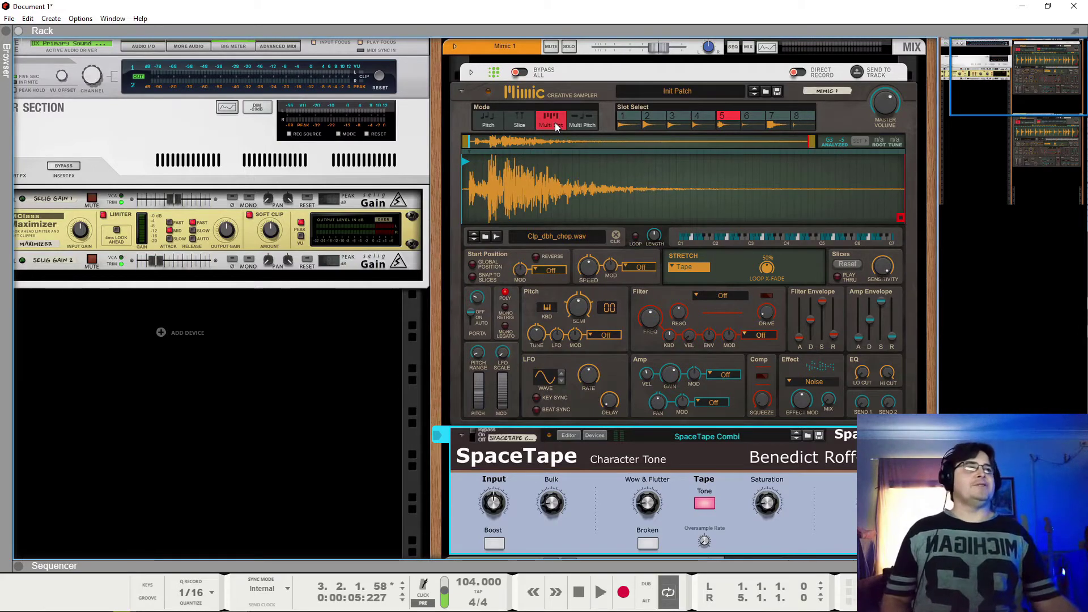
scroll(666, 182, "down", 2)
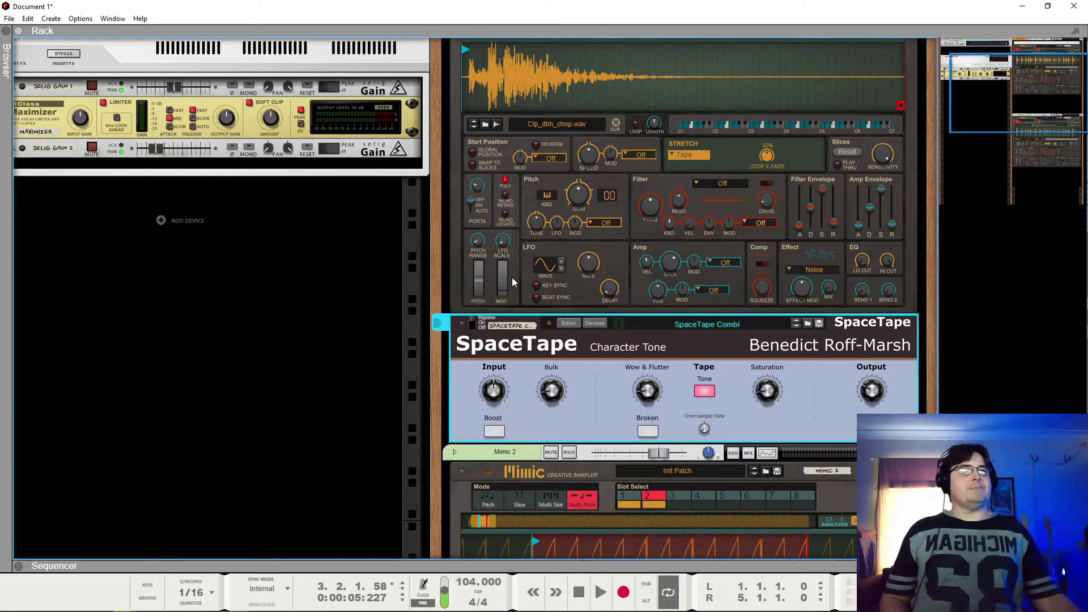
scroll(512, 277, "up", 2)
left_click(462, 91)
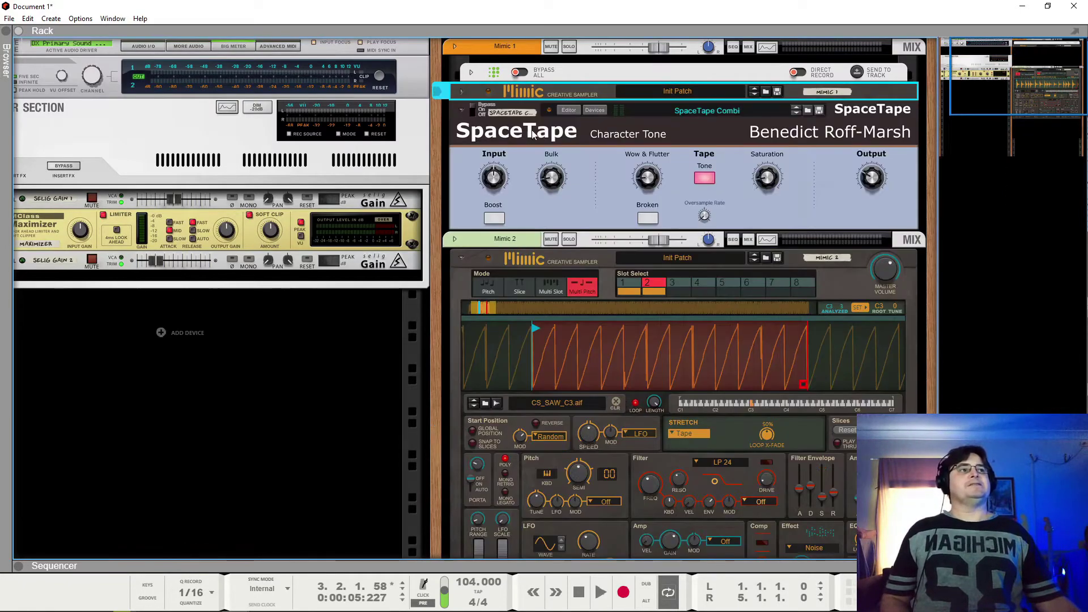
Step: Start playback, switch the SpaceTape Combinator's bypass state and raise its Input to about 98
key("space")
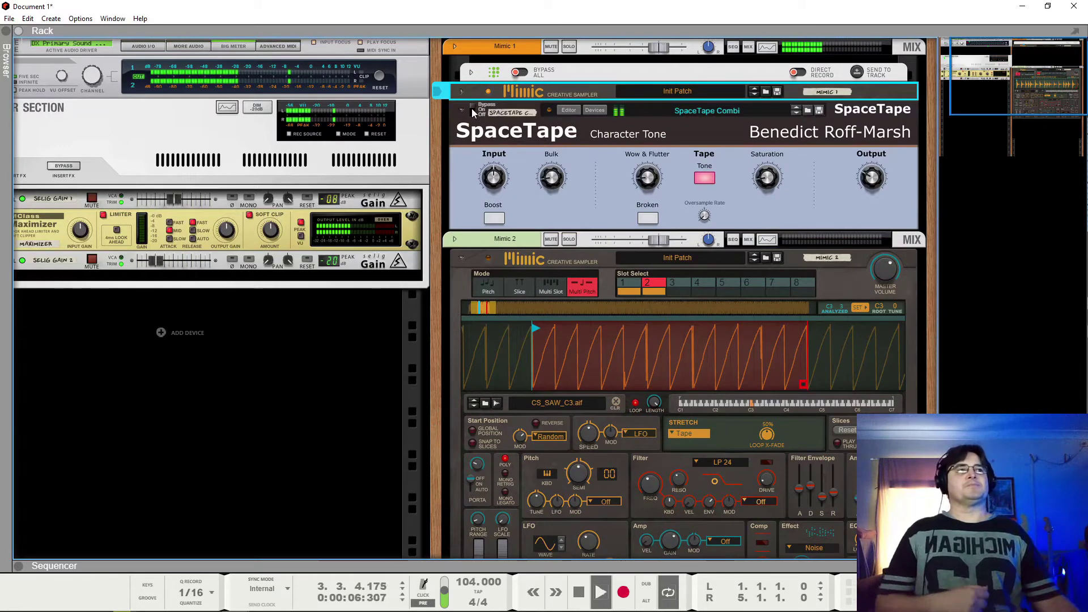
left_click(471, 108)
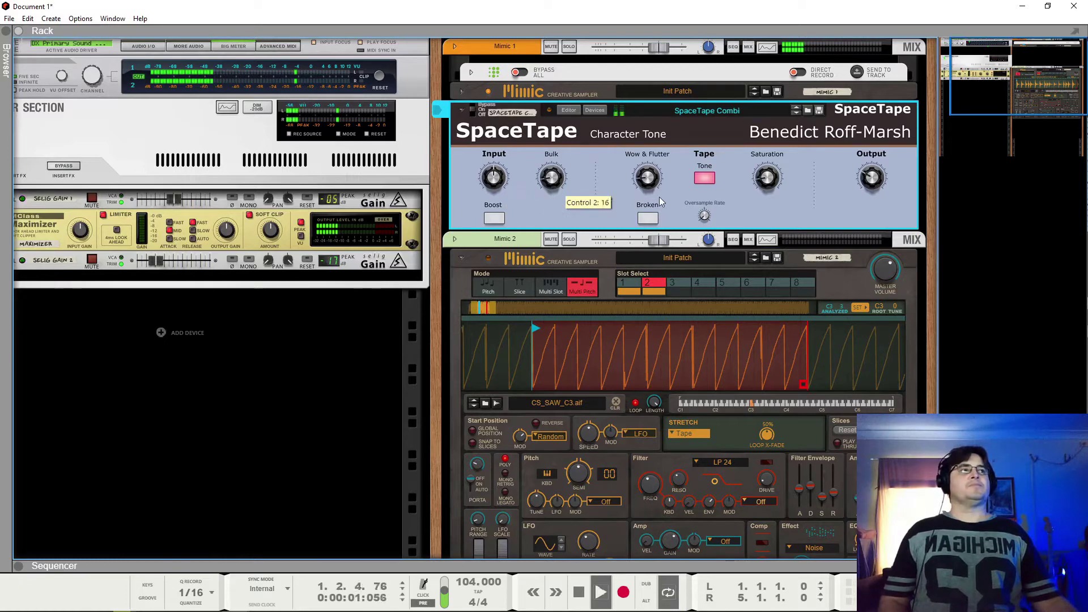
left_click_drag(500, 197, 498, 135)
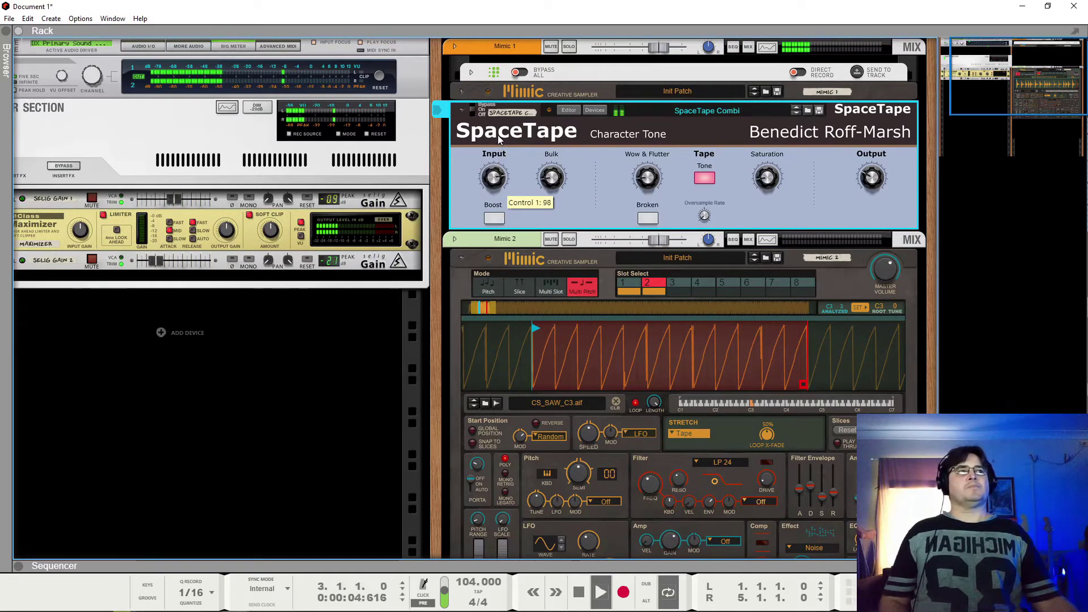
Step: Enable SpaceTape's Boost and lower Input to about 66 while listening, ending with playback stopped
left_click(501, 215)
left_click_drag(495, 176, 492, 225)
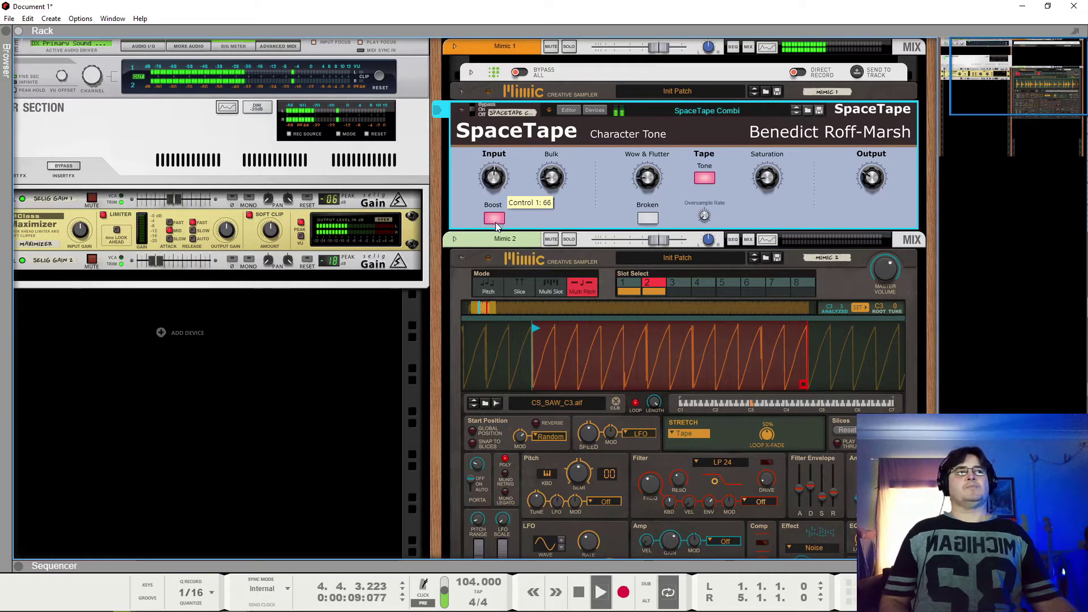
key("space")
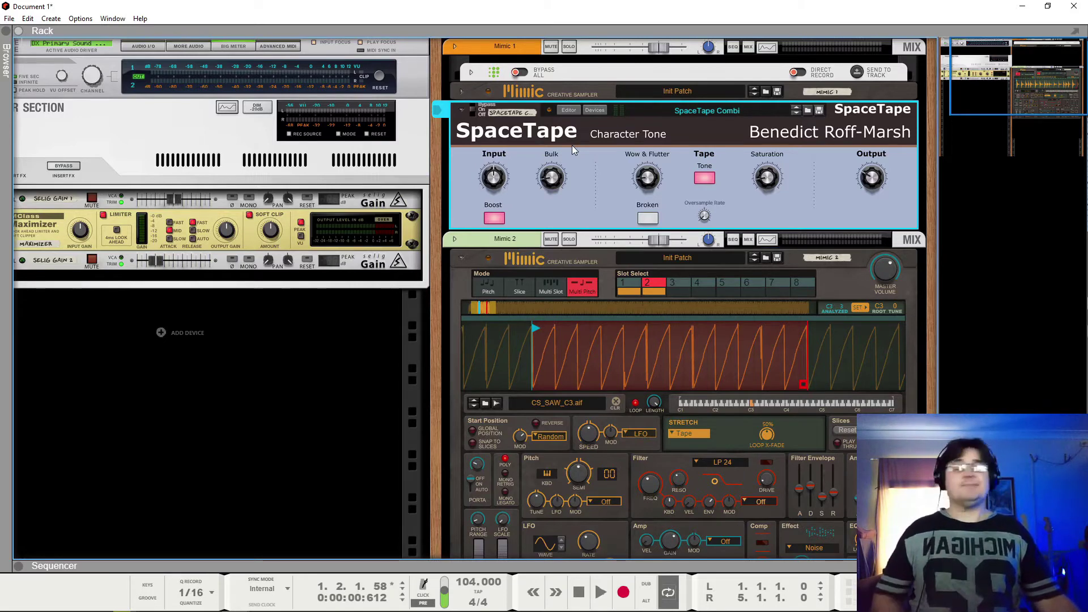
Step: Audition the drums with SpaceTape's Boost disabled and Input raised to about 92
key("space")
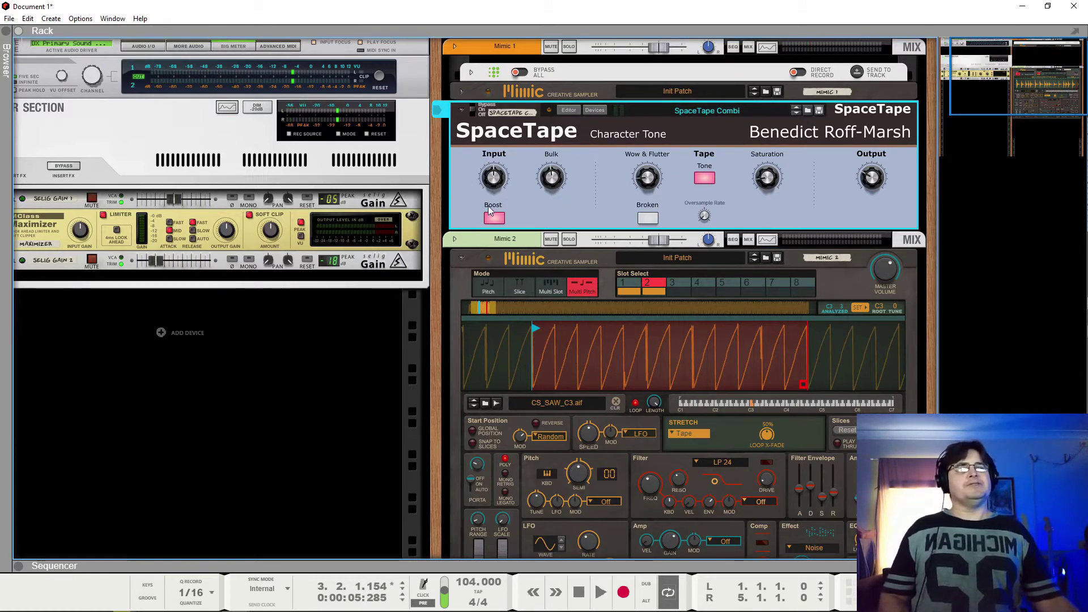
mouse_move(497, 181)
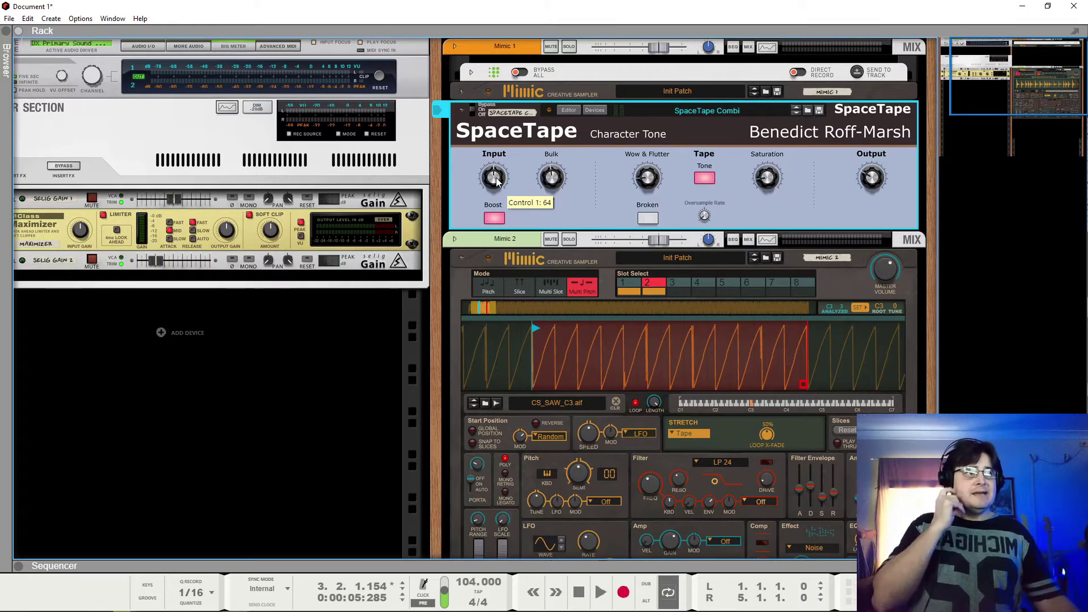
key("space")
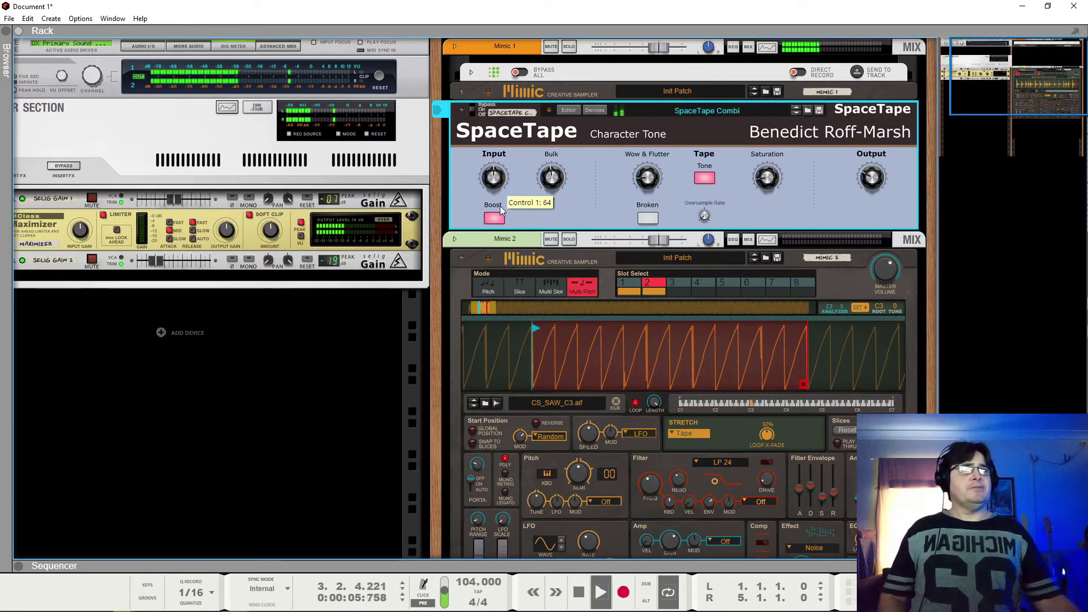
left_click(494, 218)
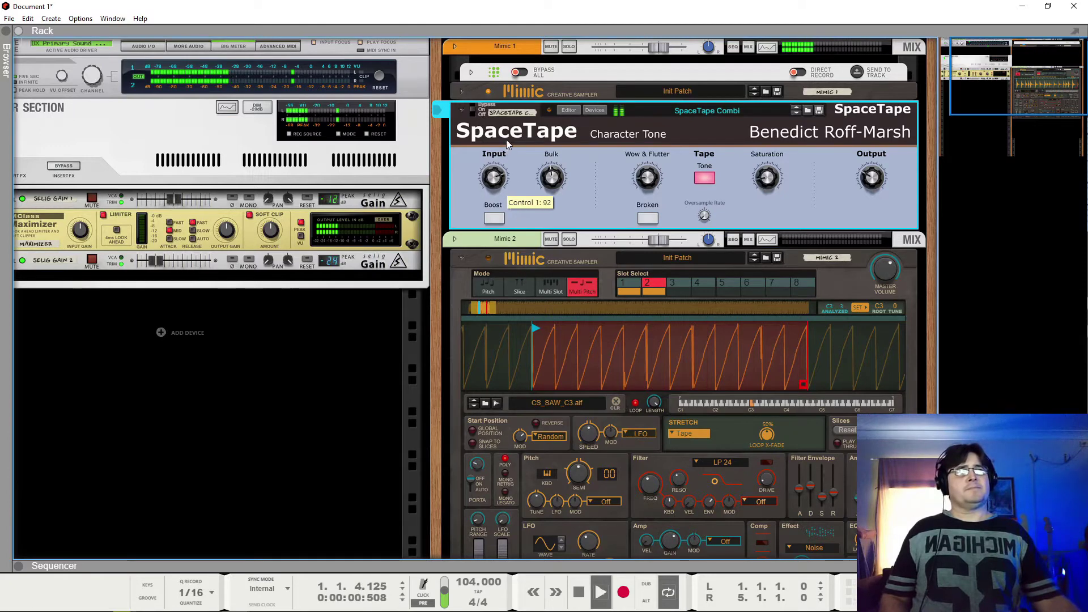
key("space")
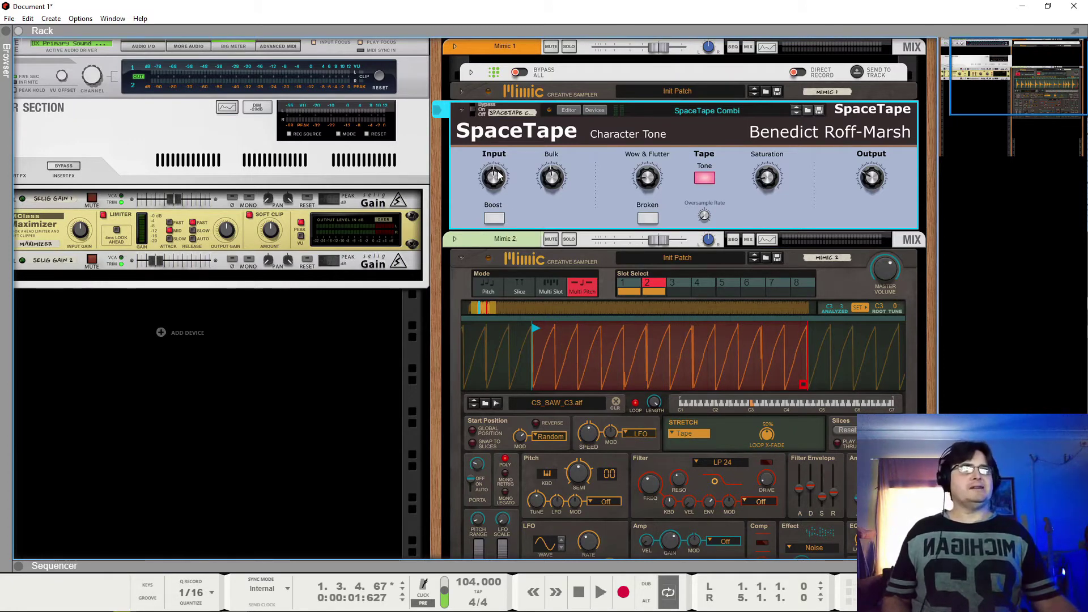
Step: Compare the drums with Boost on and off at Input 127, leaving Boost enabled and playback stopped
key("space")
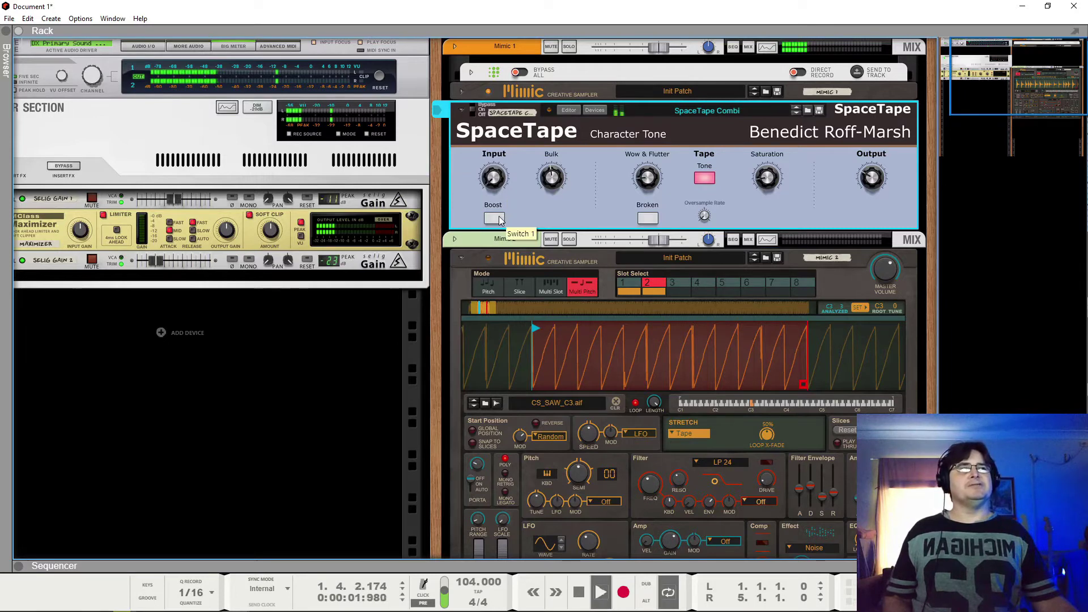
left_click(498, 220)
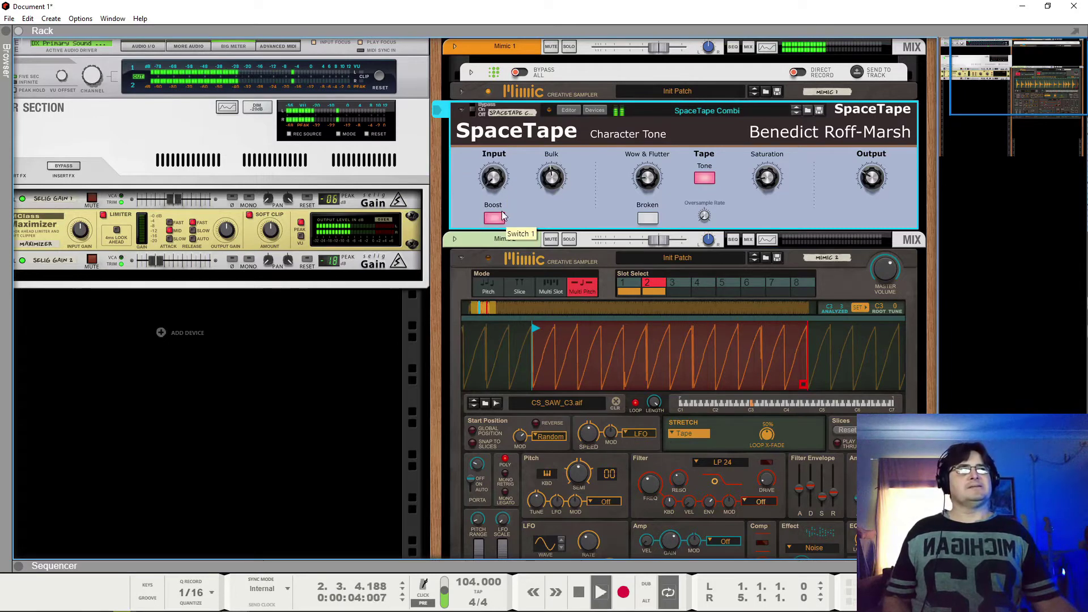
left_click(495, 219)
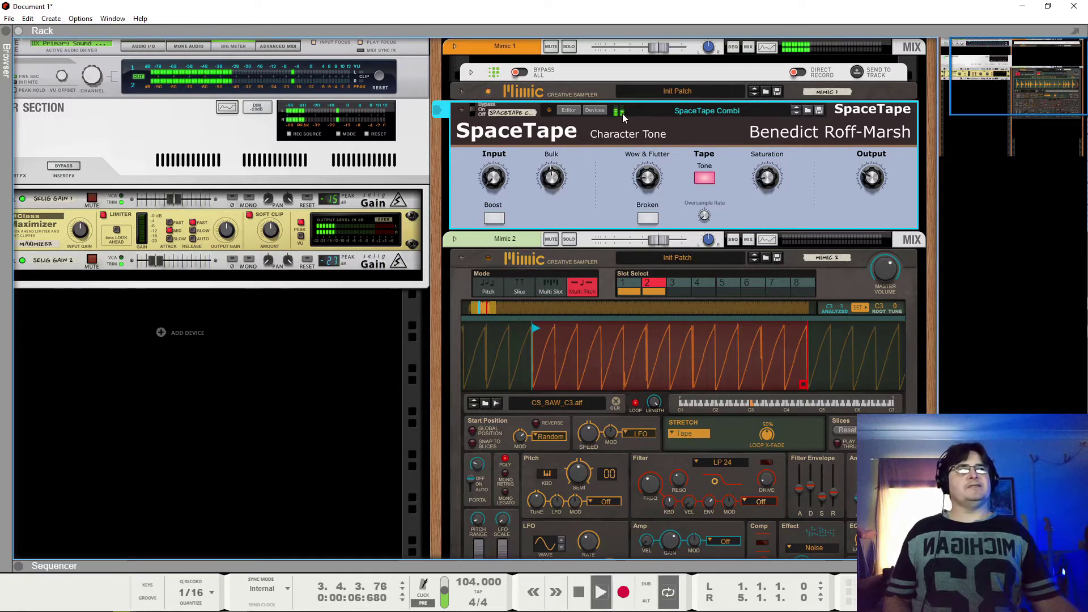
left_click(494, 219)
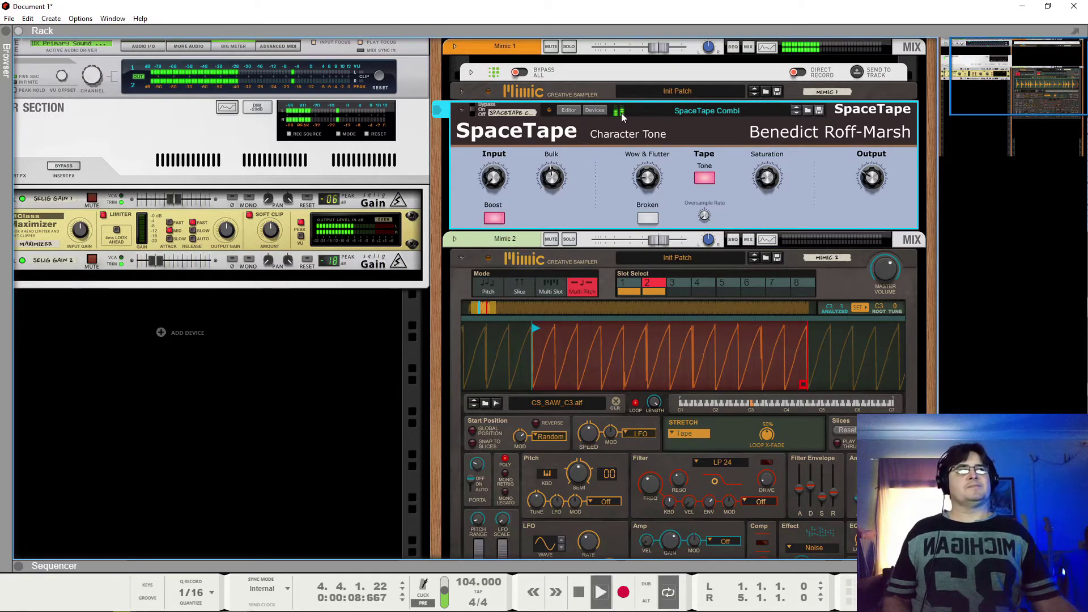
key("space")
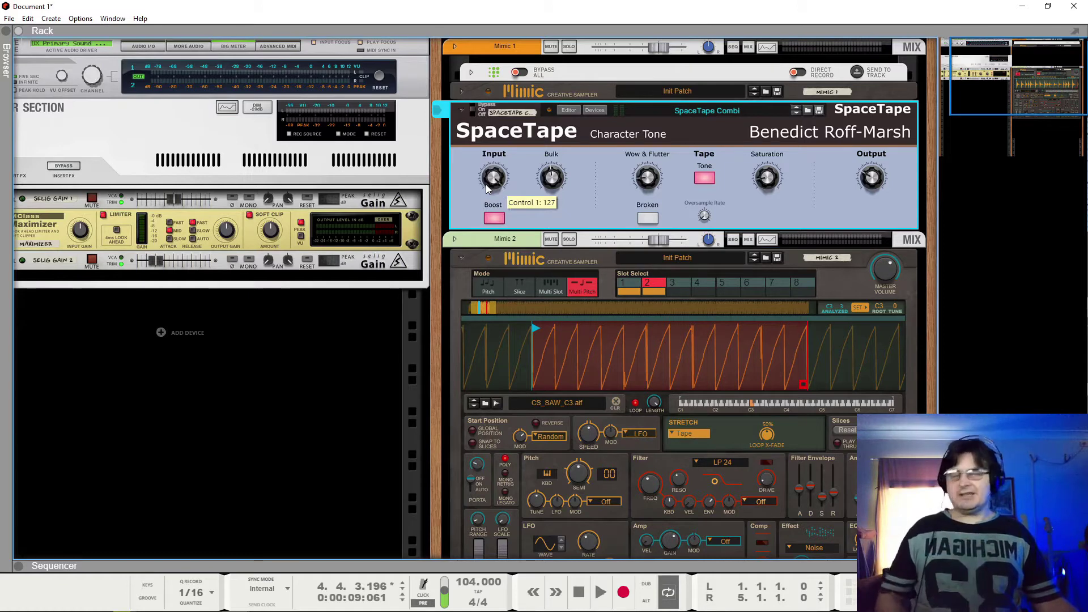
key("space")
key("space")
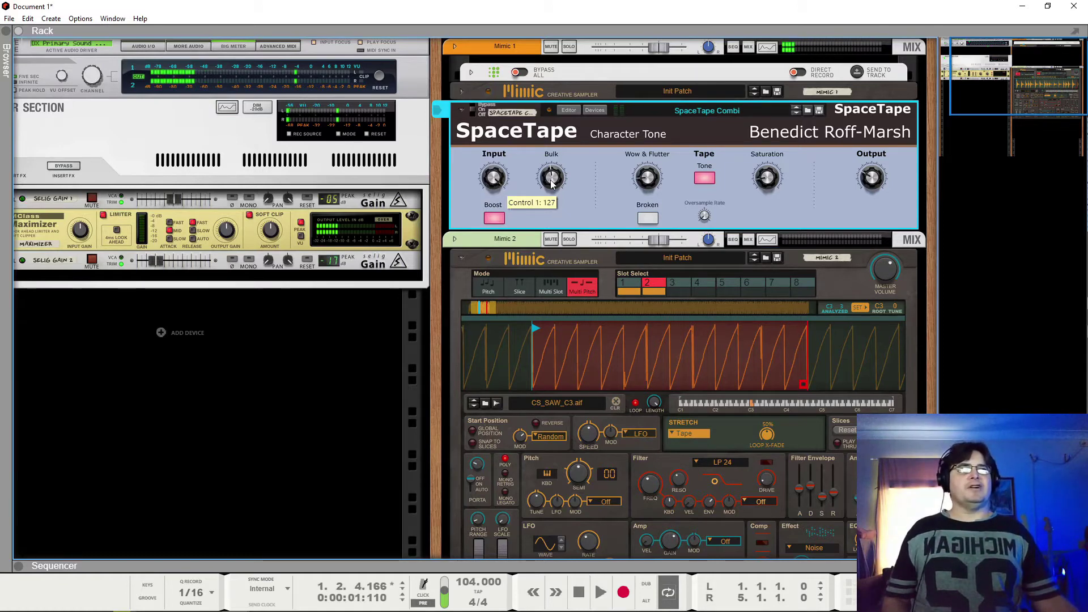
Step: Set SpaceTape's Bulk to about 21 and turn Input back down to its middle position
left_click_drag(555, 181, 554, 169)
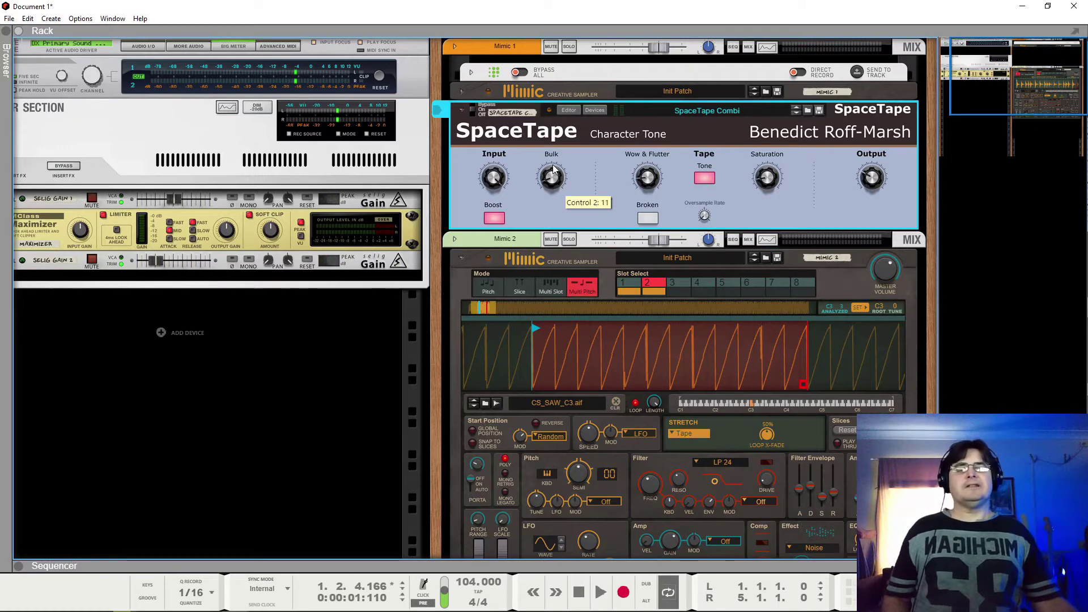
left_click_drag(558, 169, 557, 147)
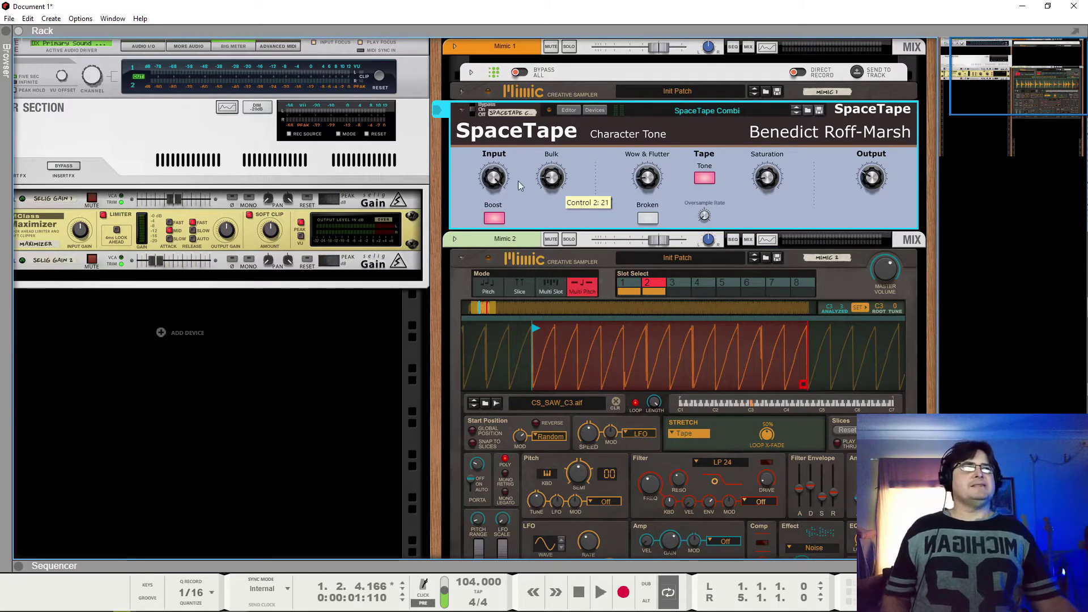
left_click_drag(496, 175, 499, 253)
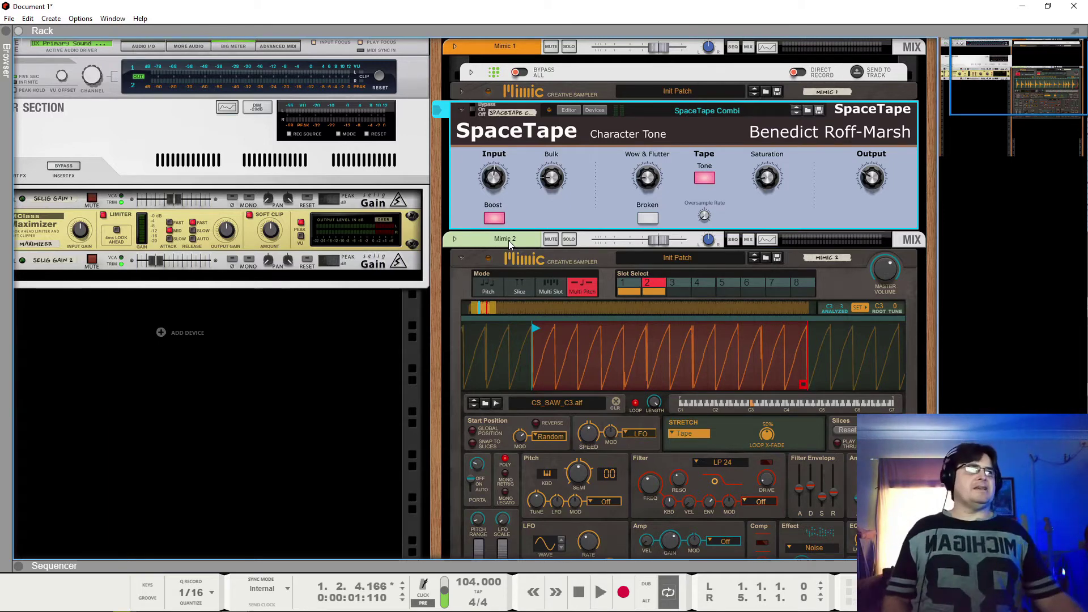
Step: Compare the drums with SpaceTape's Boost off and on while Saturation is at 127, stopping playback between listens
mouse_move(552, 177)
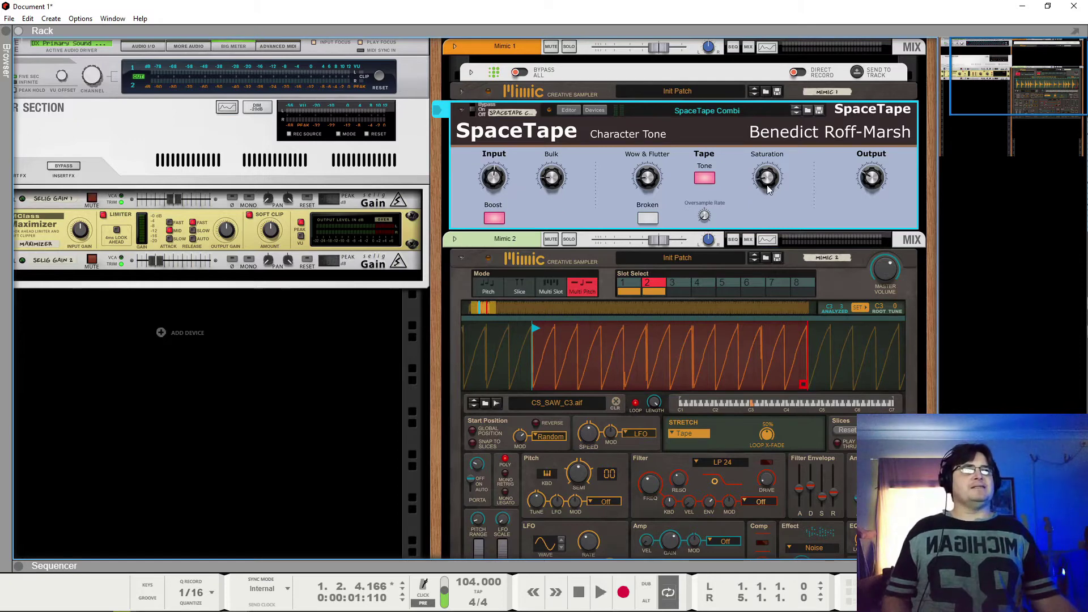
mouse_move(768, 189)
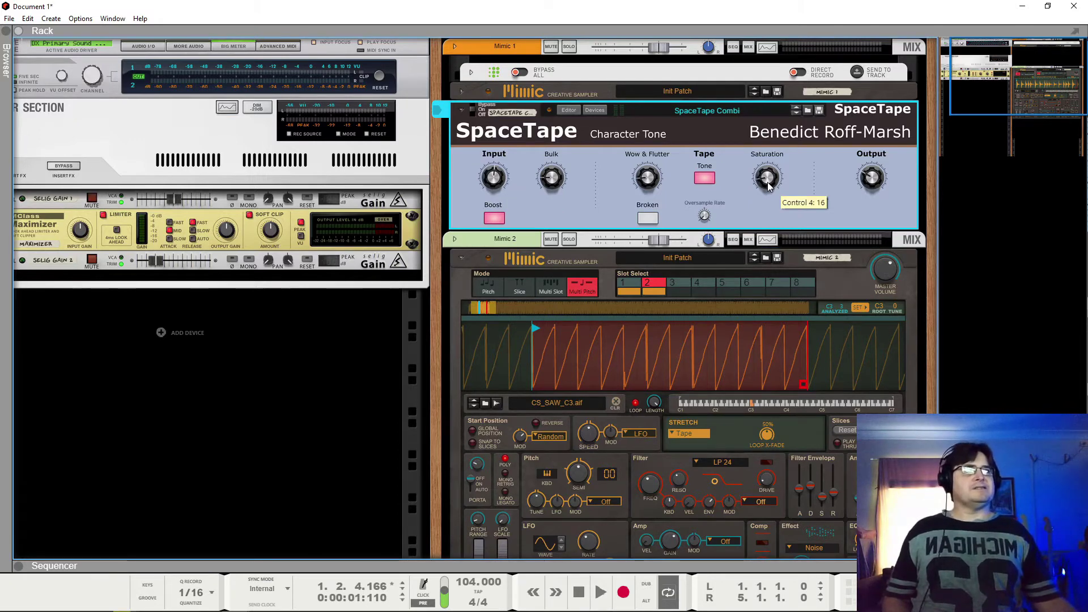
key("space")
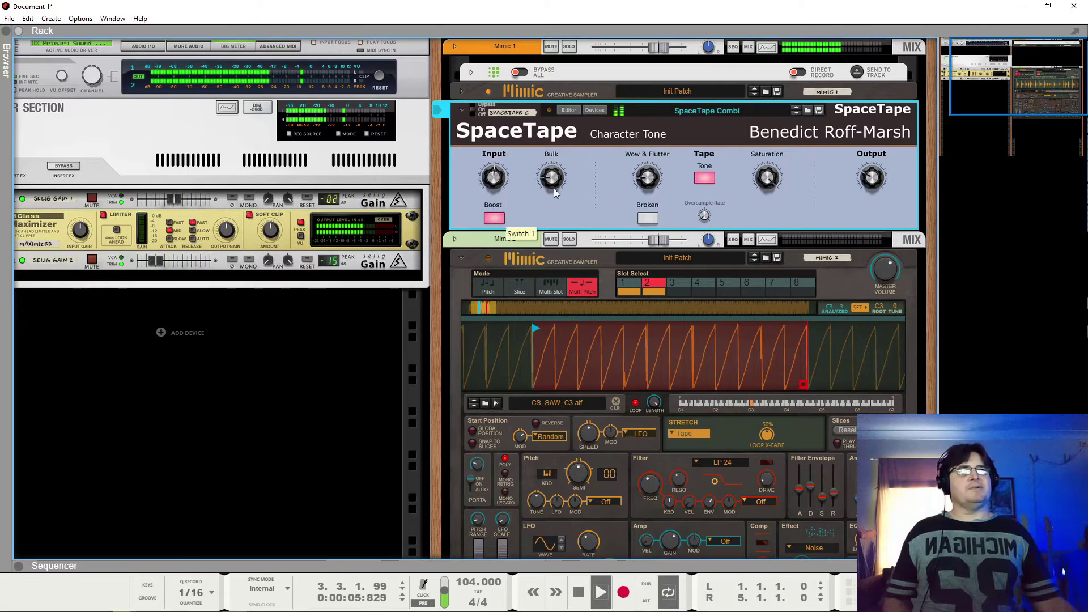
left_click(492, 217)
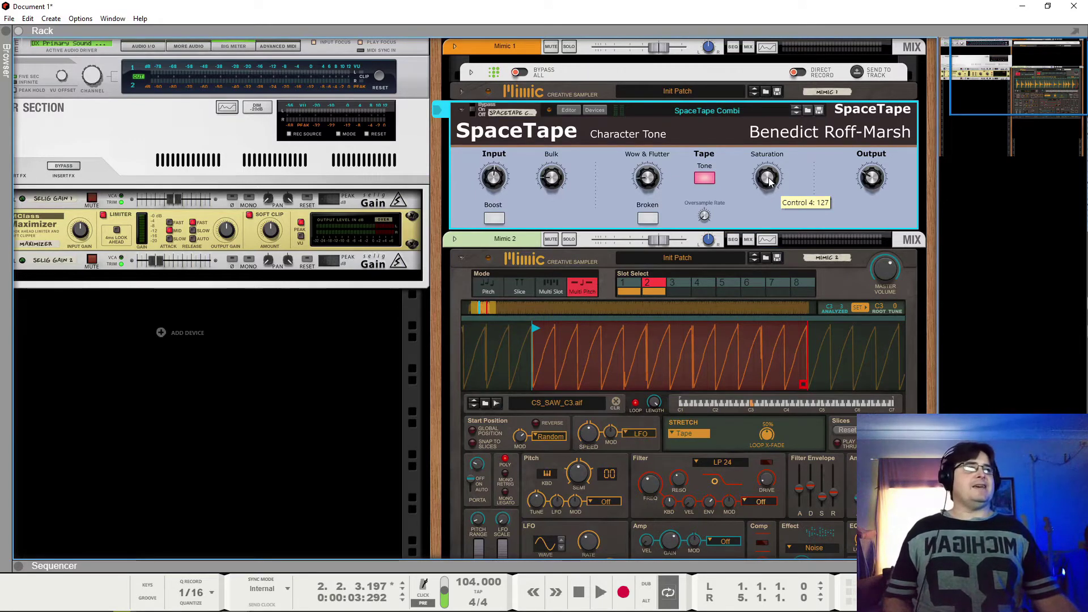
left_click(494, 218)
key("space")
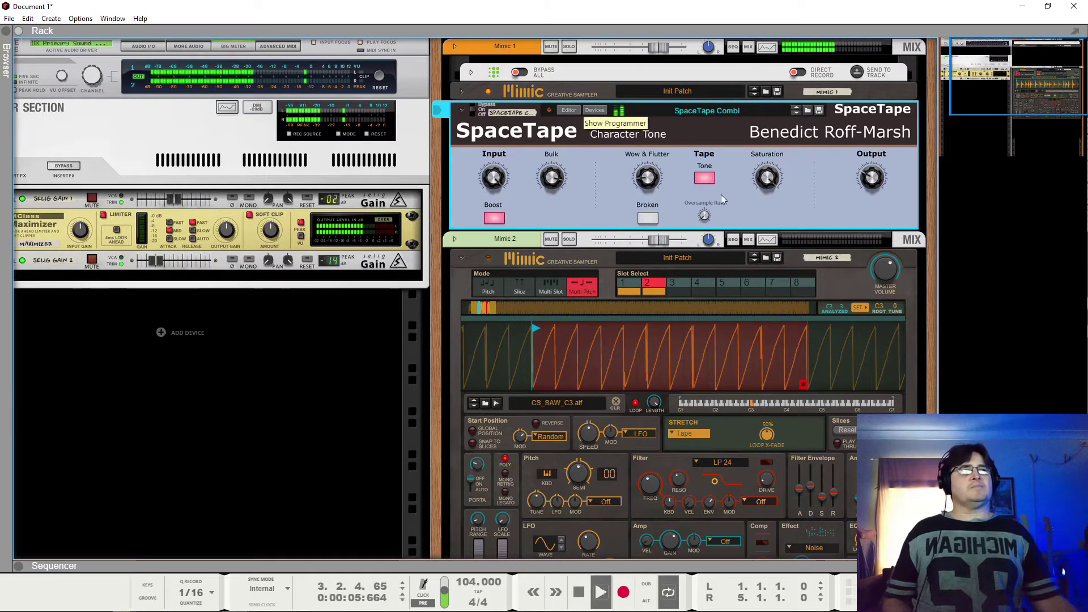
mouse_move(771, 179)
left_mouse_down()
mouse_move(782, 243)
mouse_move(771, 188)
left_mouse_up()
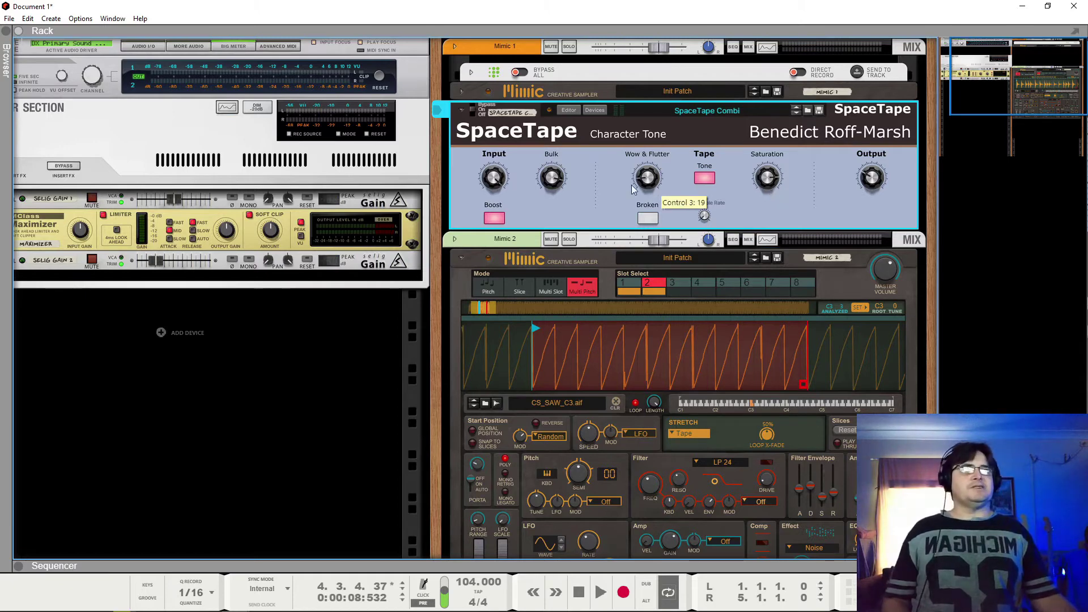
Step: With Boost left on, return Input to 64, lower Bulk to 5 and Saturation to about 20, and briefly audition the drums
left_click(495, 219)
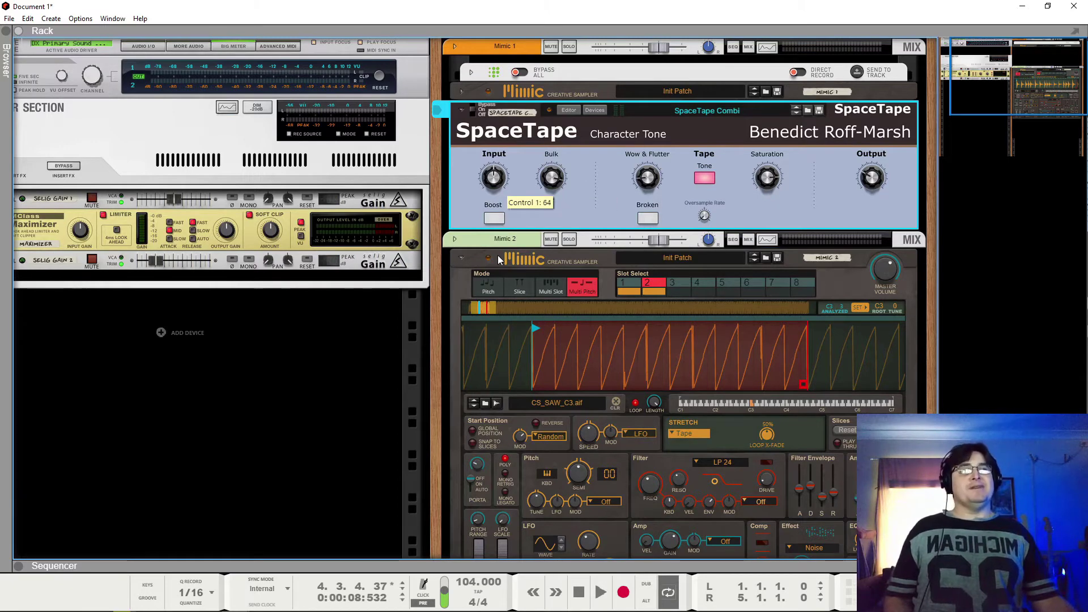
left_click(496, 220)
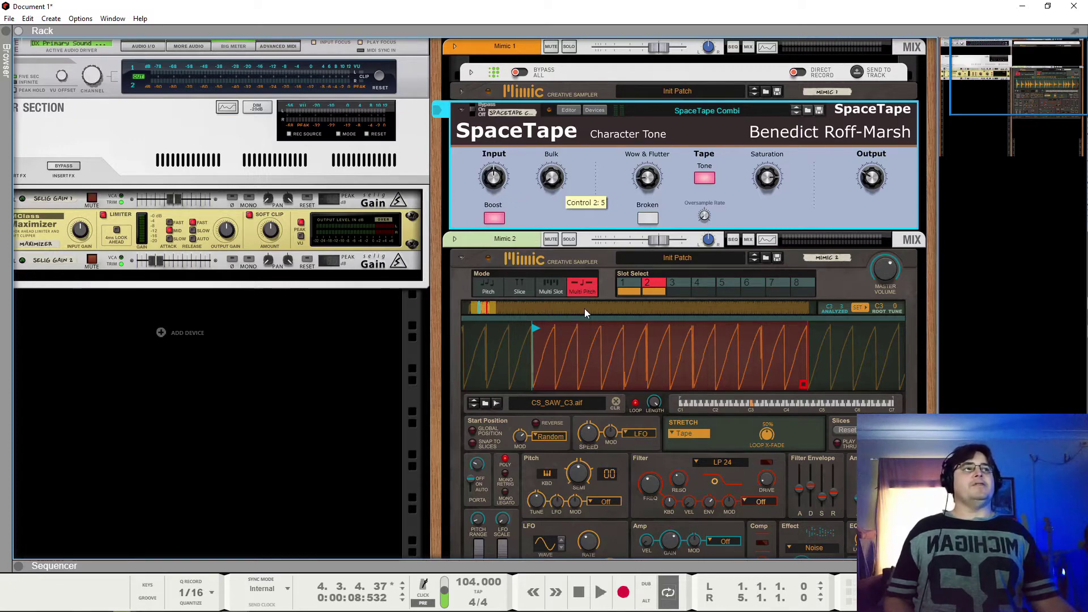
mouse_move(774, 192)
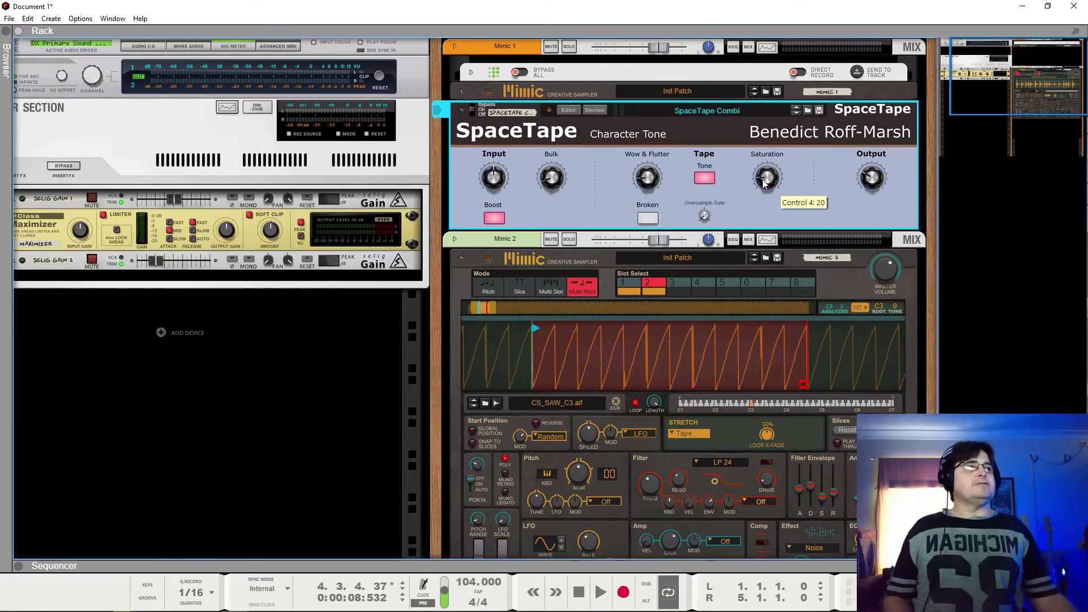
left_click_drag(764, 180, 768, 177)
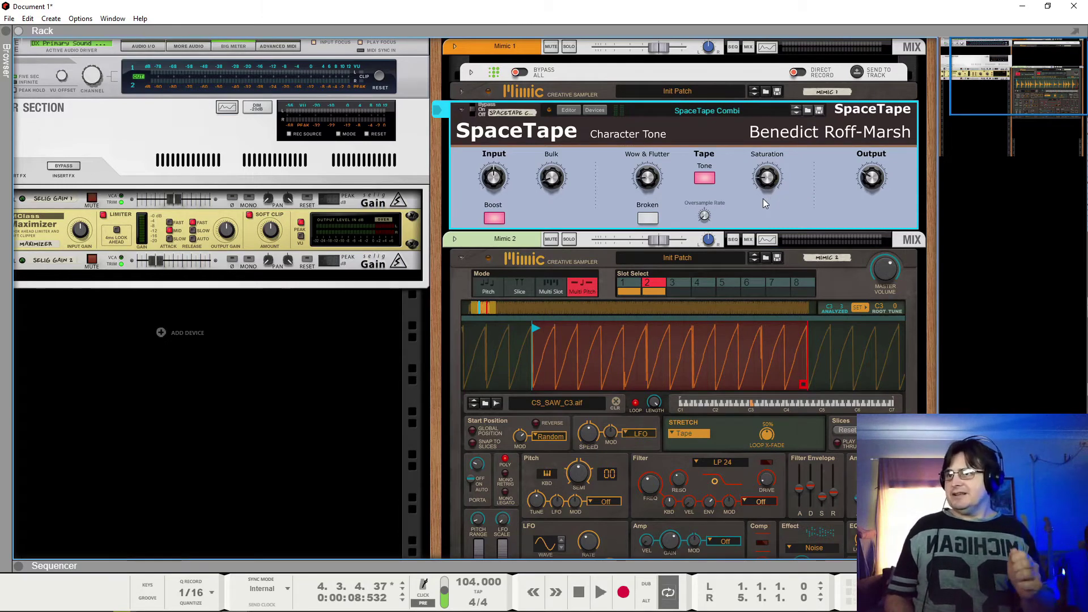
key("space")
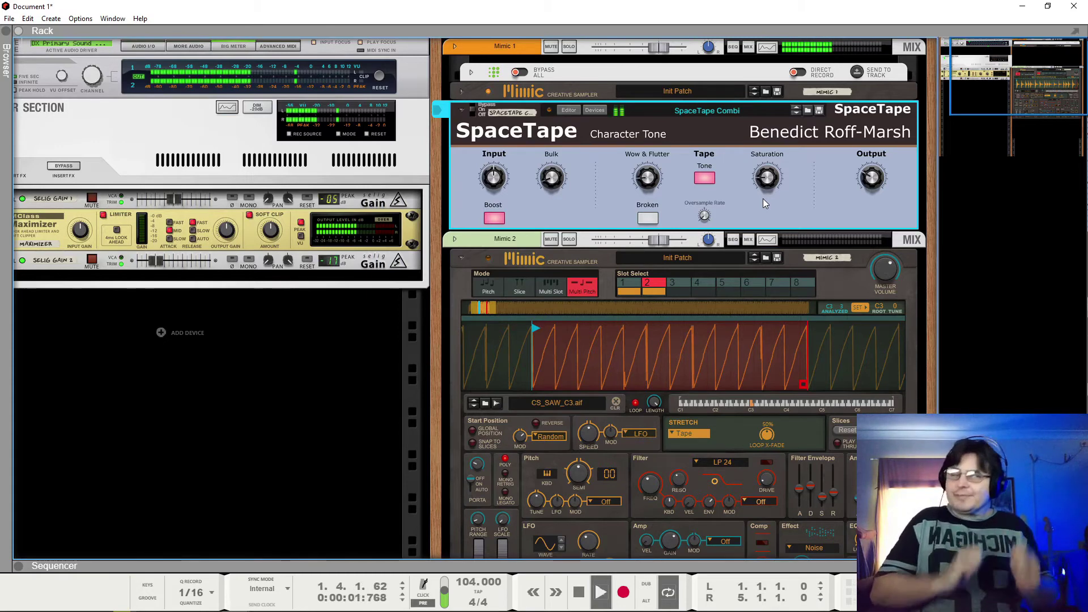
key("space")
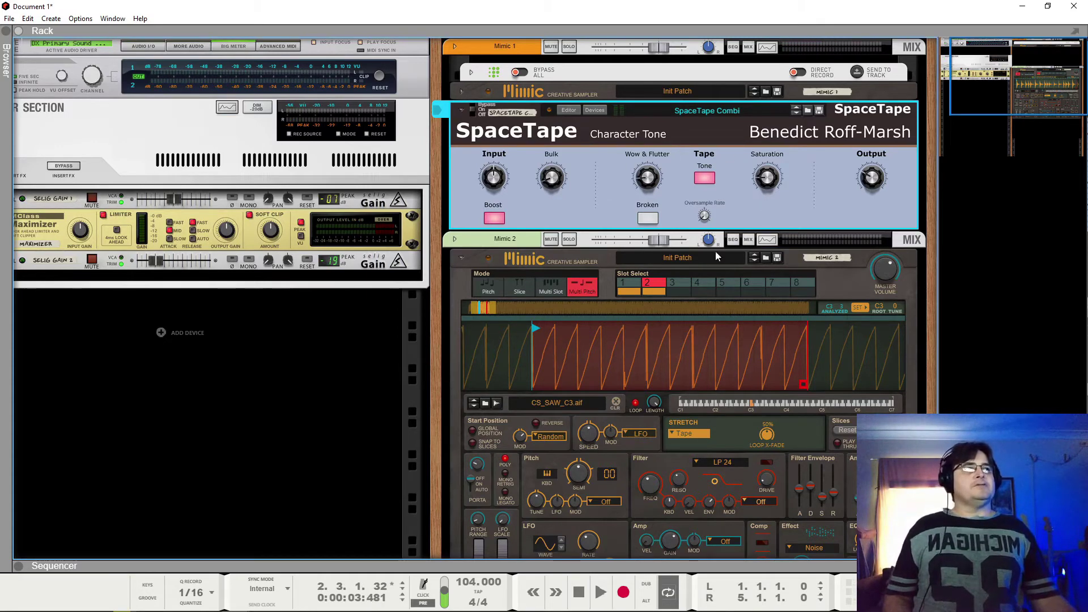
Step: Audition the drums with SpaceTape's Wow & Flutter raised to 127, ending with playback stopped
mouse_move(657, 191)
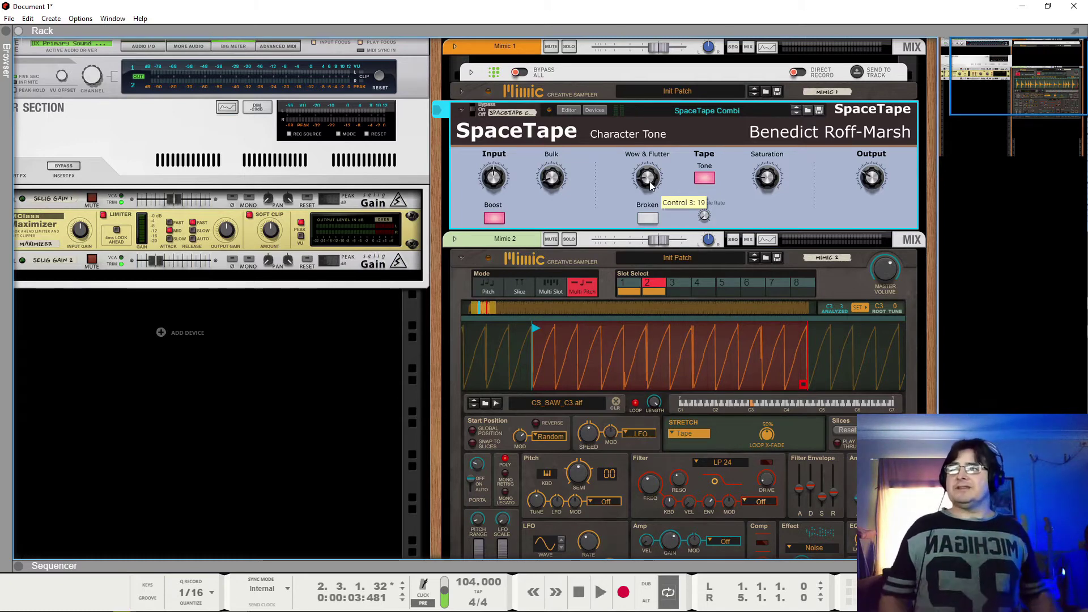
key("space")
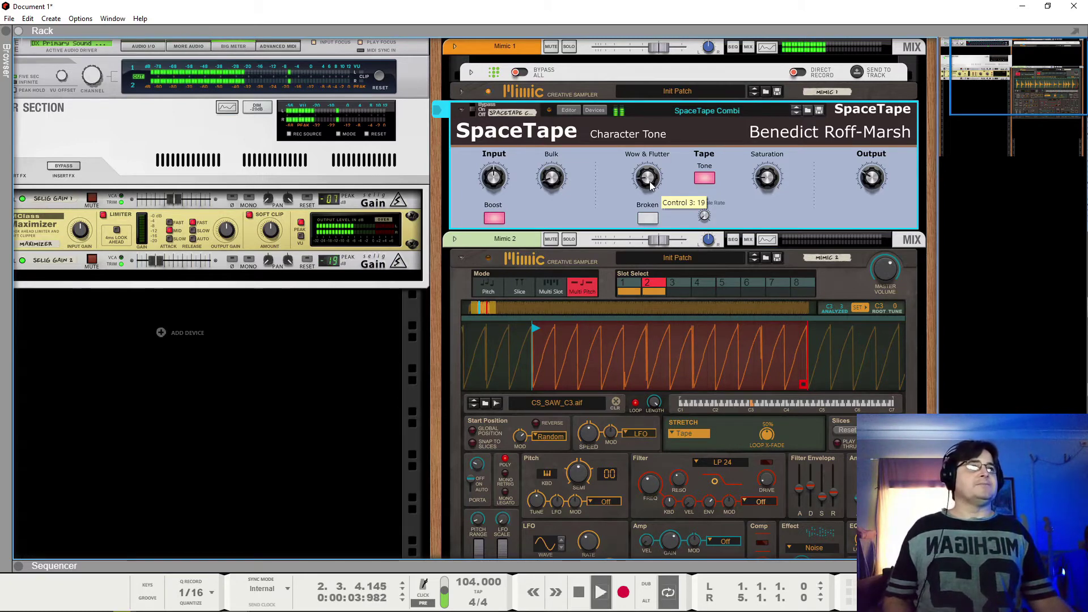
left_click_drag(649, 181, 653, 152)
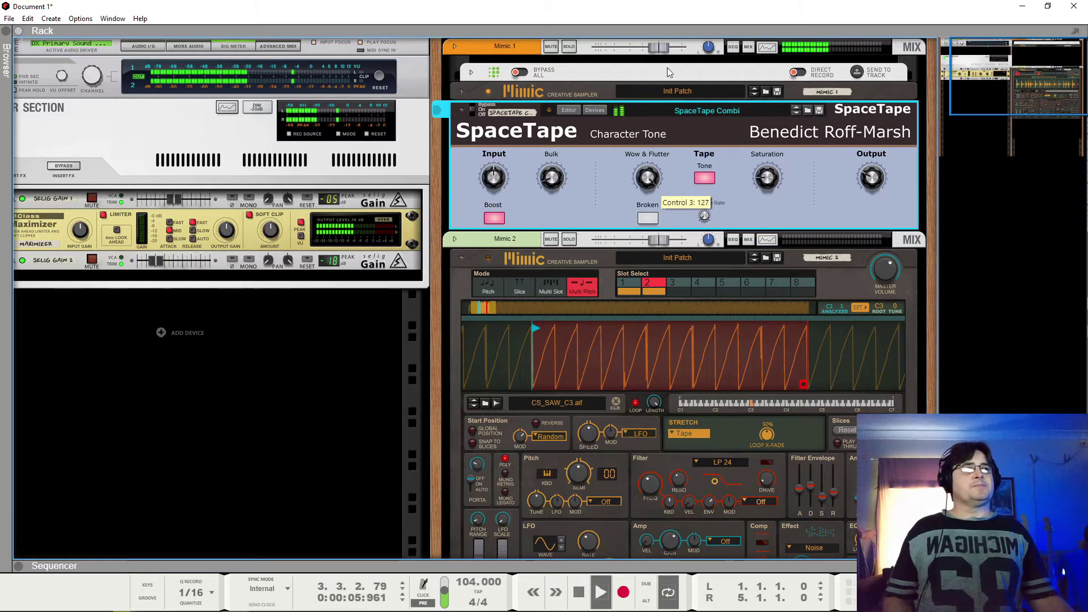
key("space")
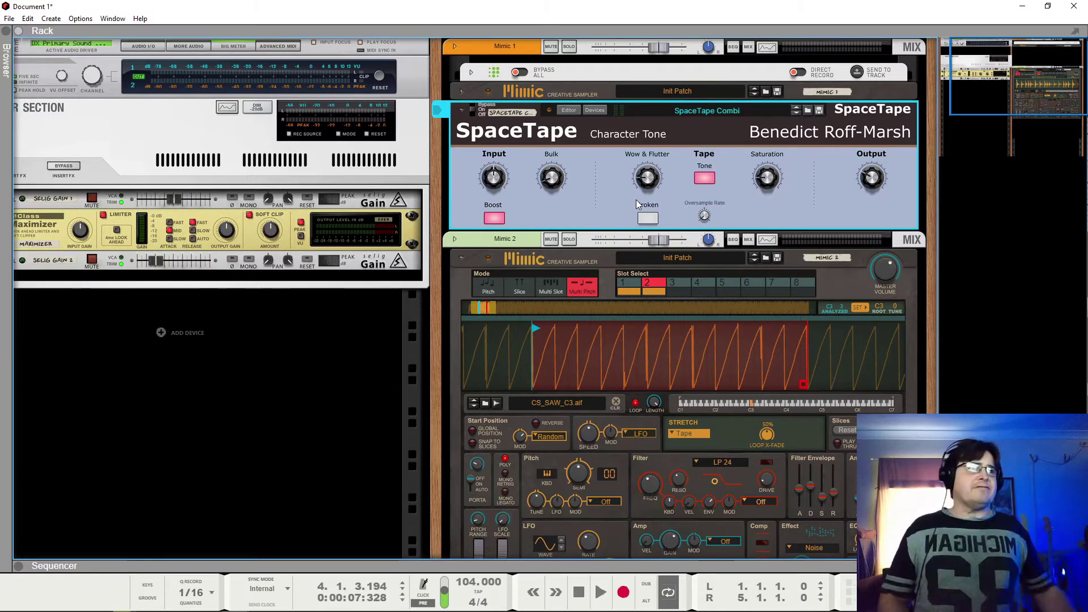
Step: Audition the drums with Broken enabled and Wow & Flutter turned up, ending with Broken disabled and playback stopped
left_click_drag(648, 179, 649, 142)
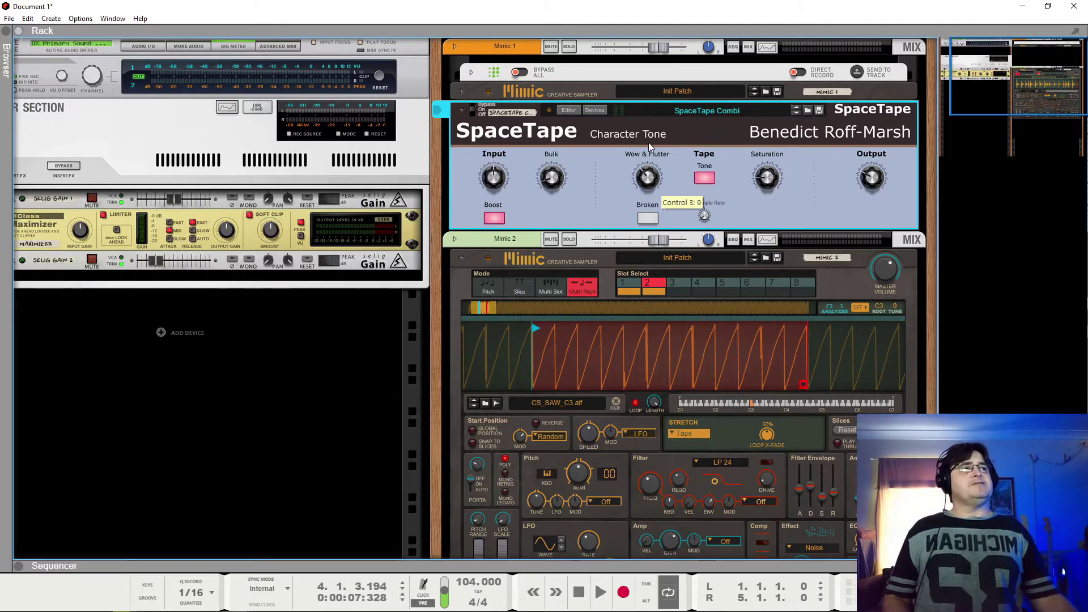
left_click(648, 219)
key("space")
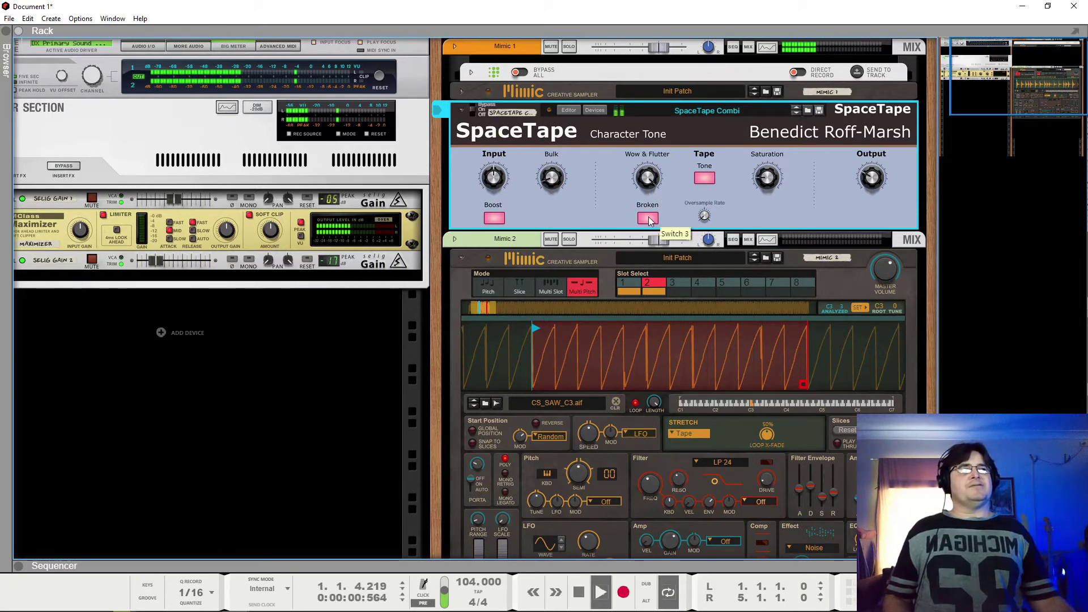
key("space")
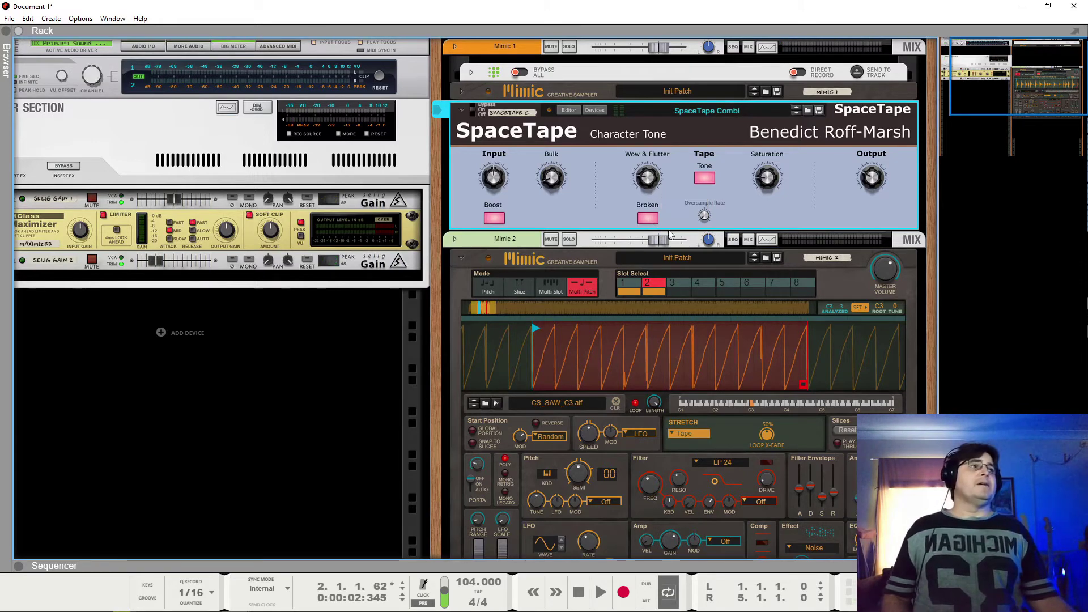
left_click(648, 218)
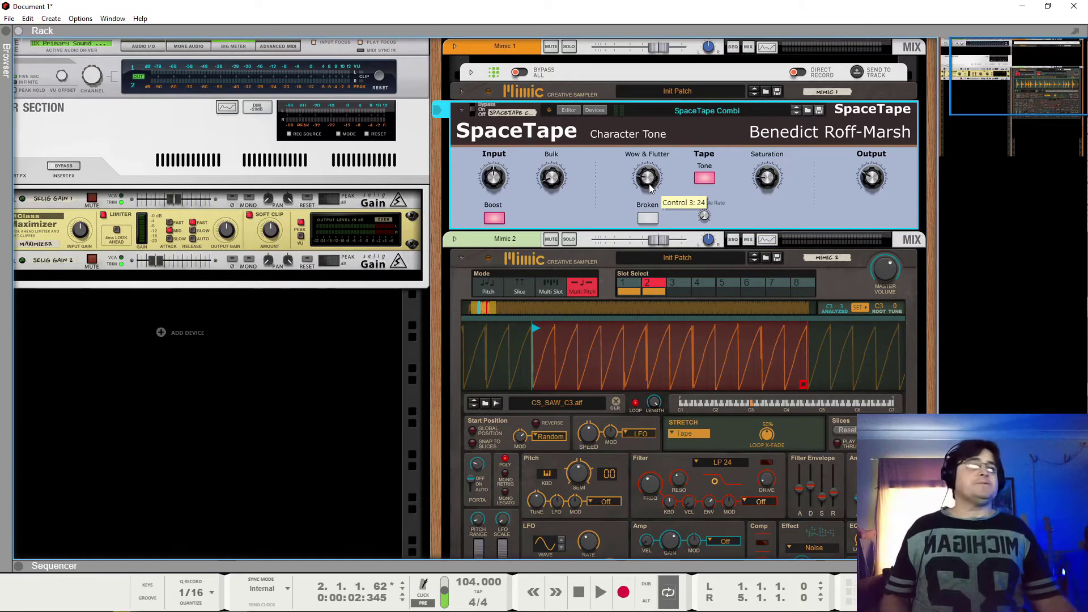
Step: Sweep Wow & Flutter through its lower range, including 17, 34 and 0, and leave it at about 16
scroll(648, 181, "down", 7)
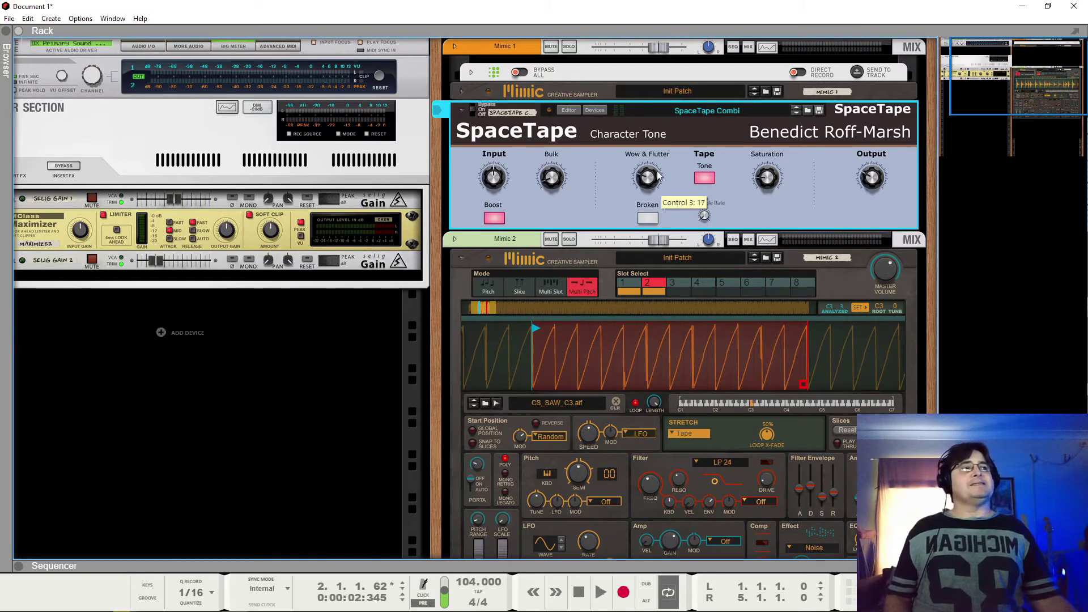
scroll(647, 173, "up", 17)
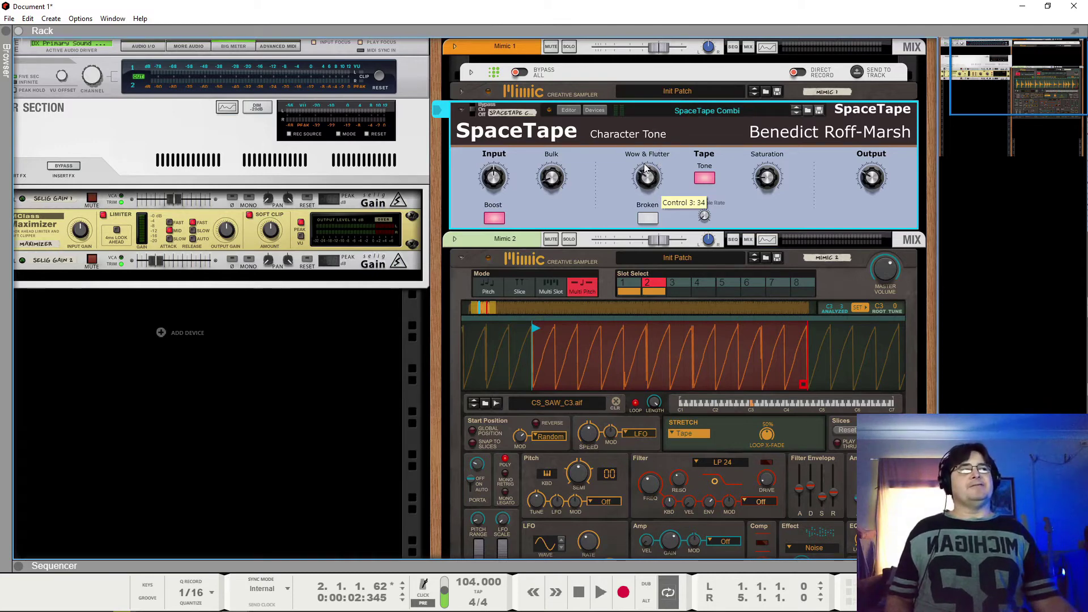
scroll(648, 176, "up", 14)
scroll(648, 180, "down", 3)
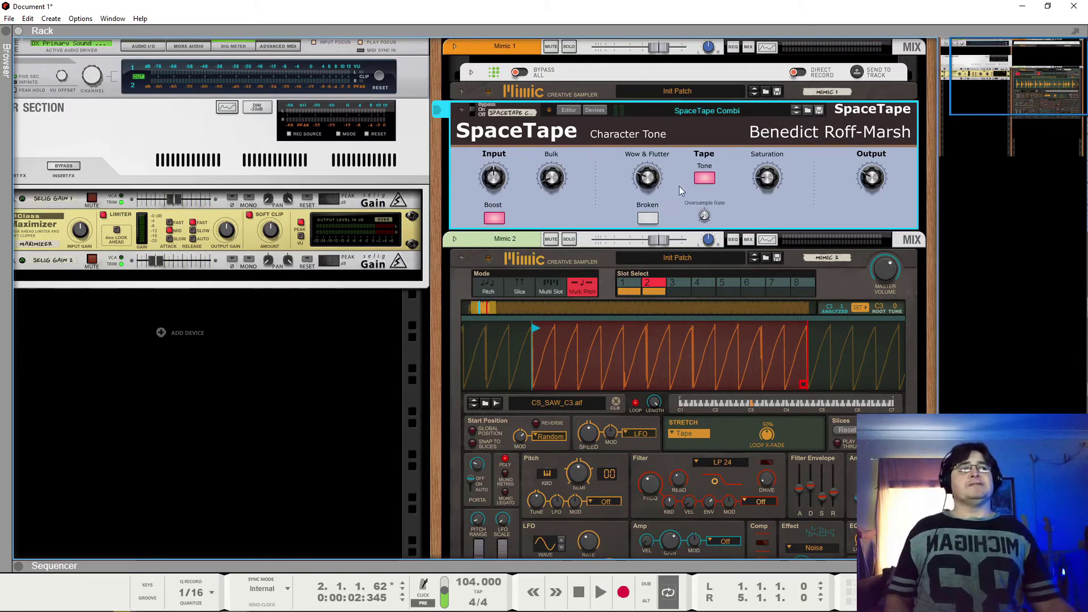
mouse_move(651, 187)
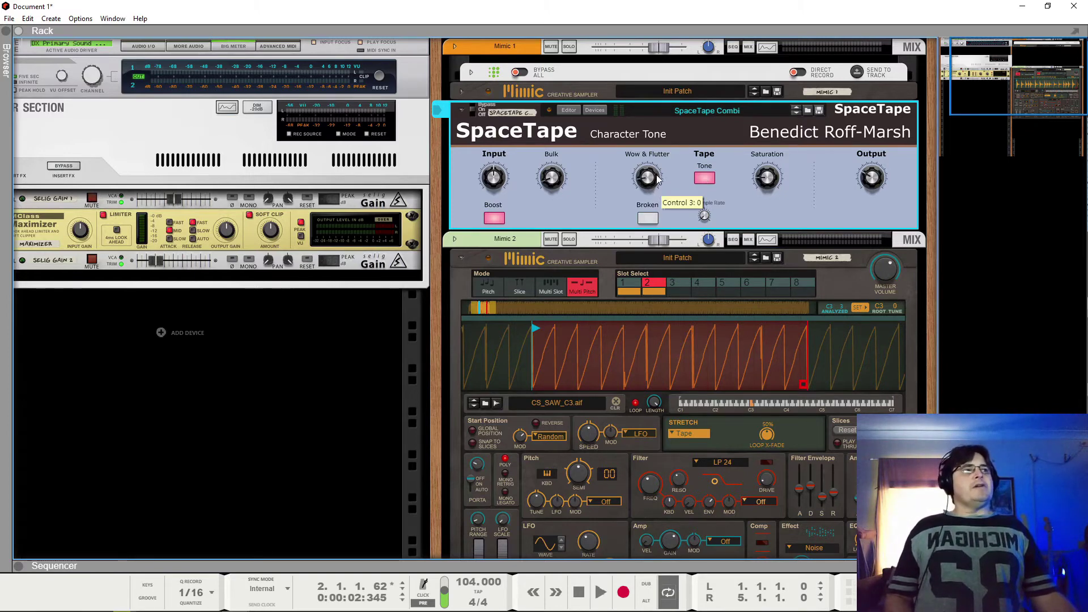
left_click_drag(659, 180, 655, 182)
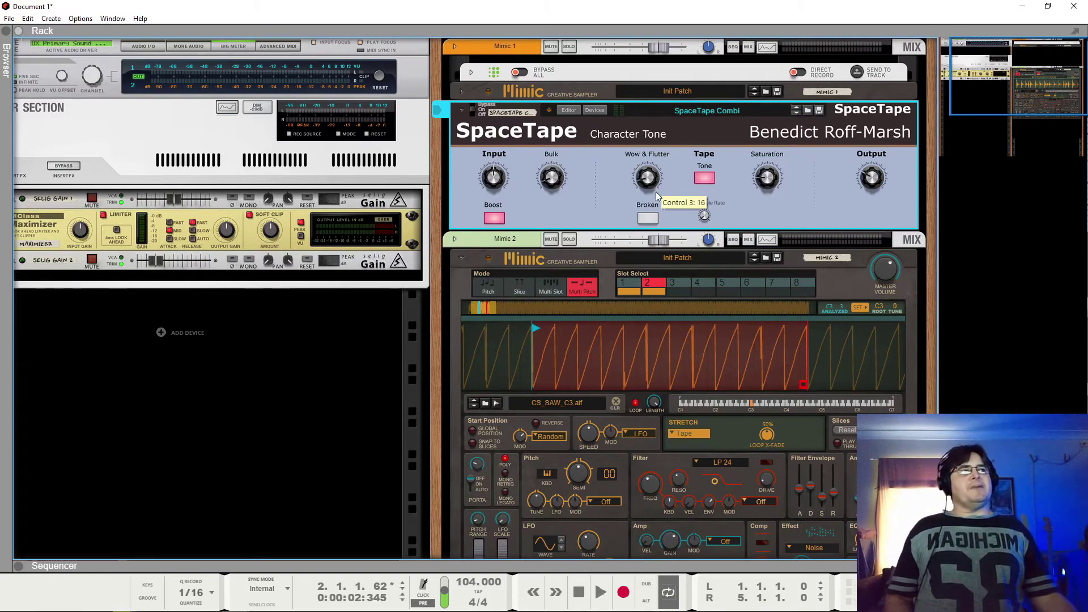
Step: Compare the playing drums with SpaceTape's tape Tone off and on, leaving Tone enabled
left_click(706, 177)
key("space")
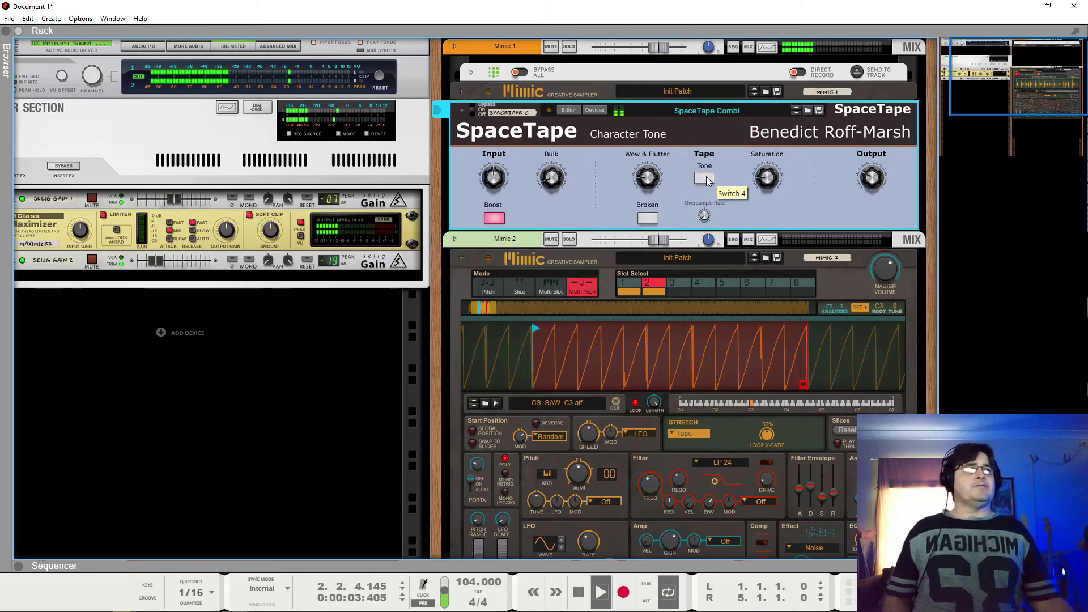
left_click(705, 178)
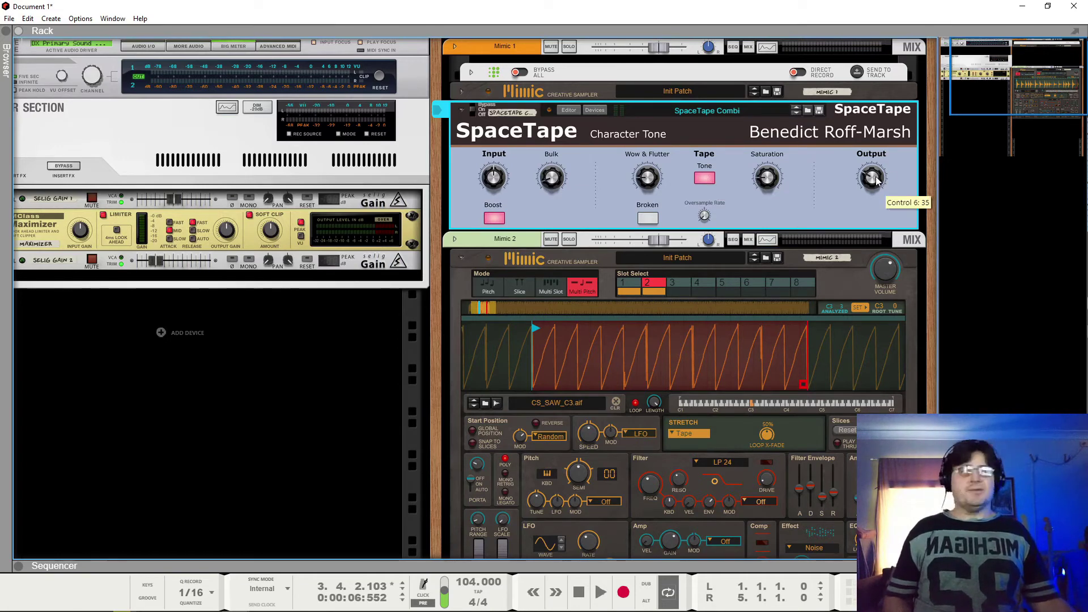
Step: Audition the drums while lowering SpaceTape's Output to about 13, ending with playback stopped
key("space")
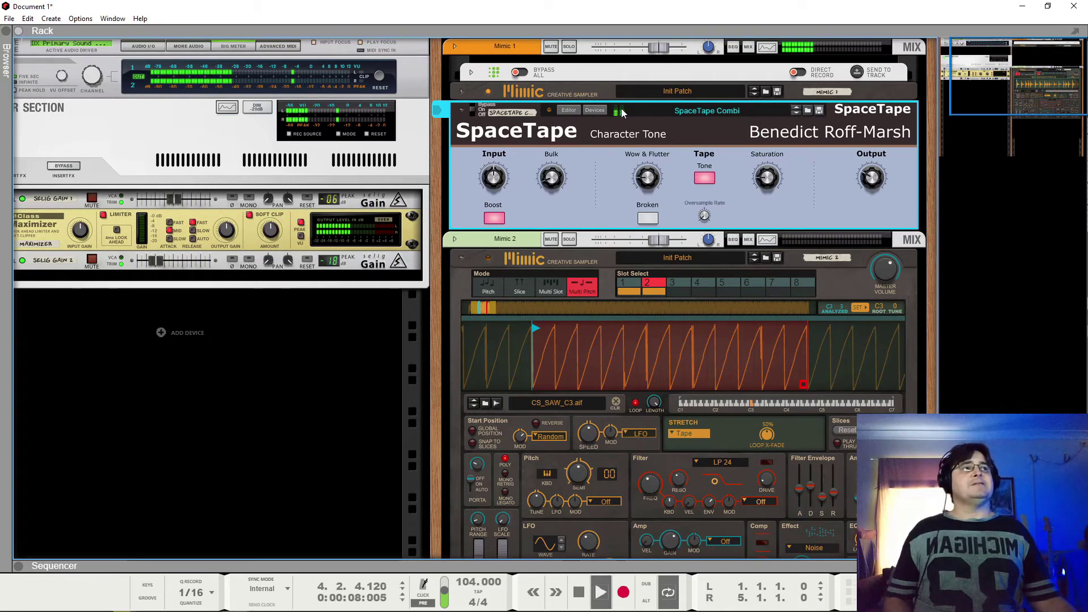
mouse_move(876, 178)
left_mouse_down()
mouse_move(873, 210)
mouse_move(875, 5)
mouse_move(866, 203)
mouse_move(873, 185)
left_mouse_up()
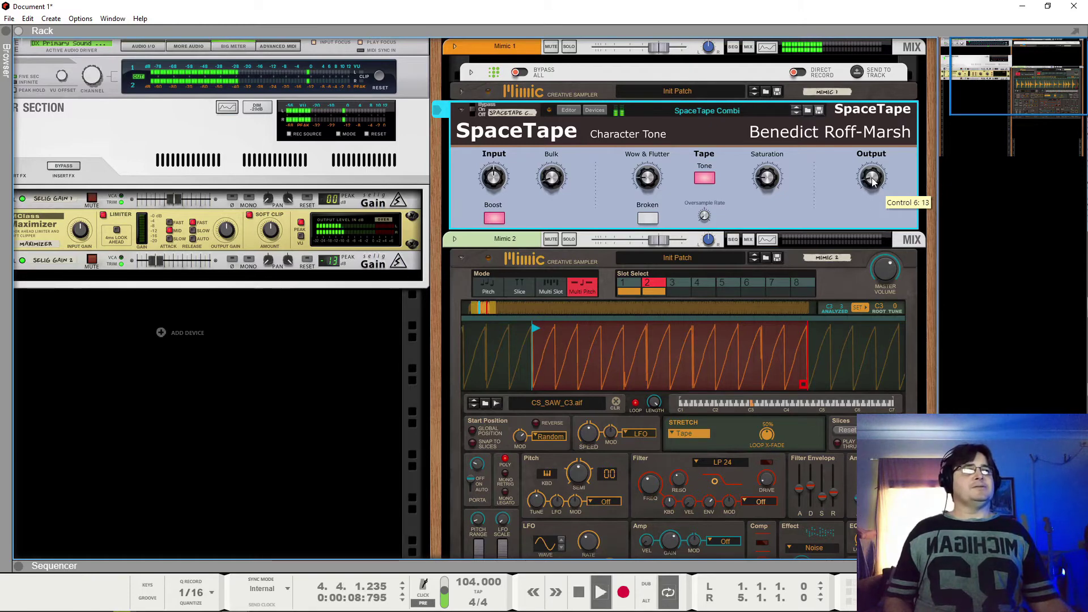
key("space")
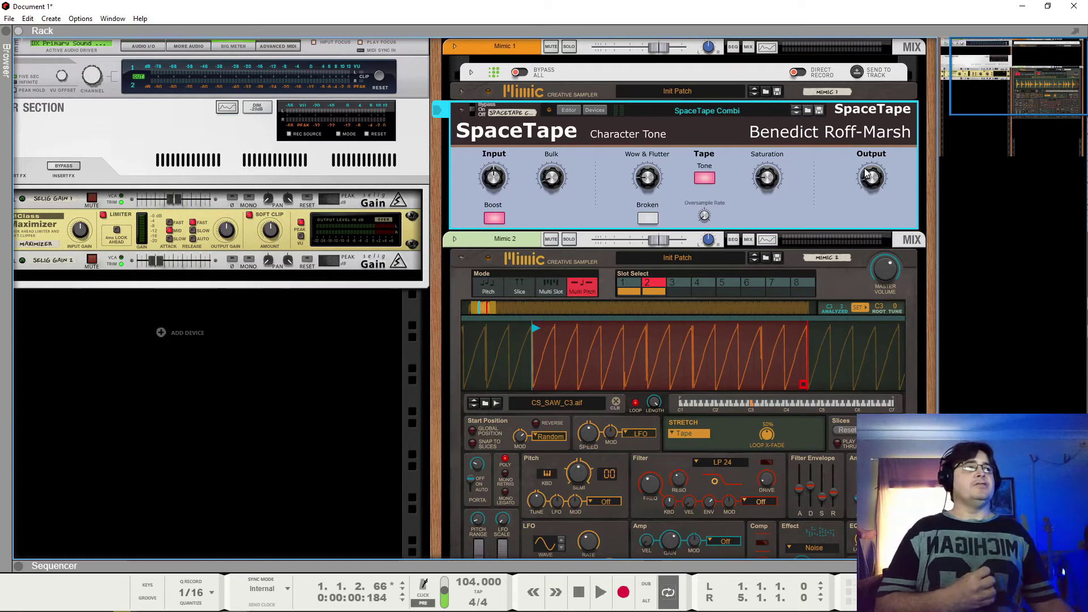
Step: Sweep SpaceTape's Output up to about 44 and back down with playback stopped
mouse_move(877, 180)
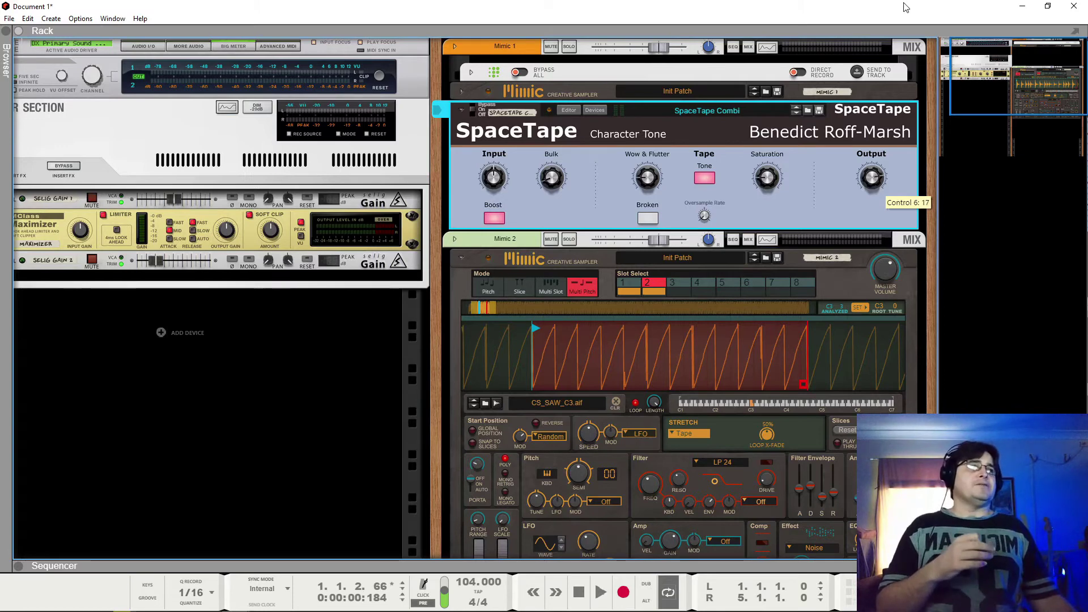
left_click_drag(882, 183, 902, 247)
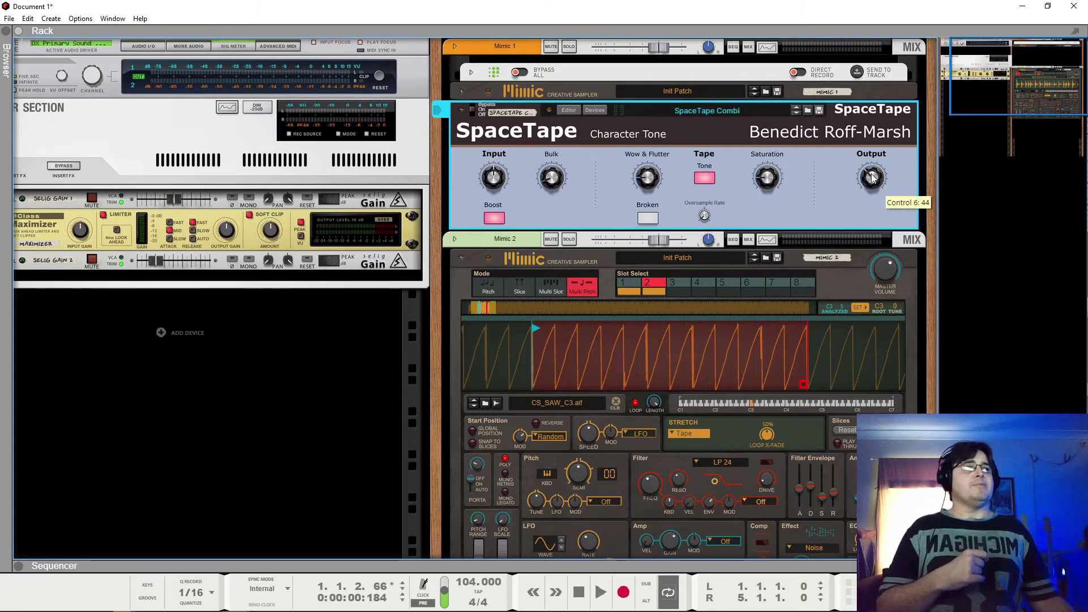
left_click_drag(873, 178, 874, 210)
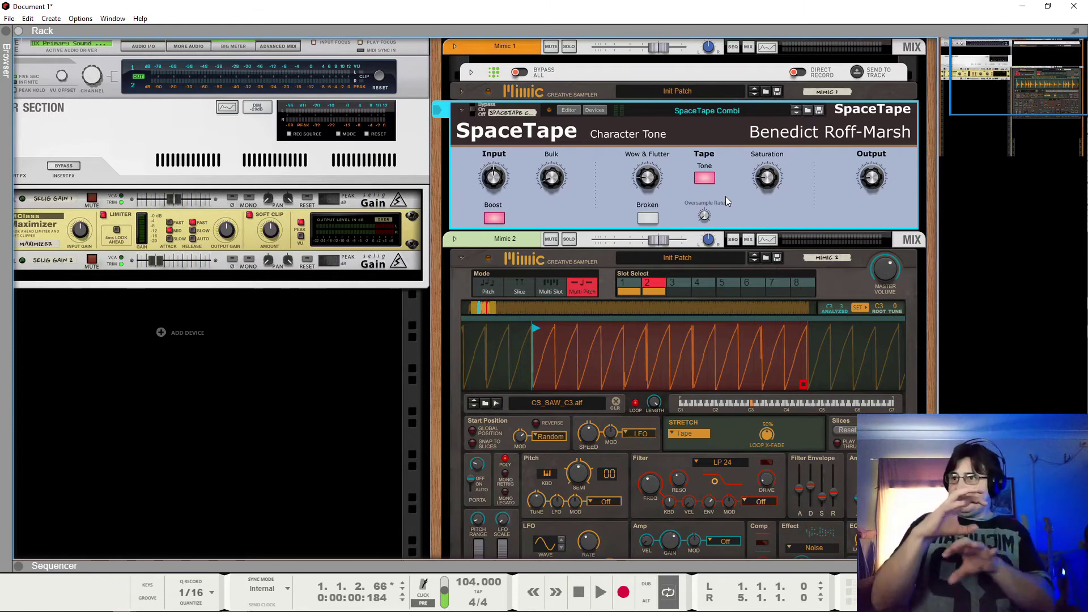
Step: Play the drum loop, compare it with SpaceTape bypassed and on, and end with playback stopped
key("space")
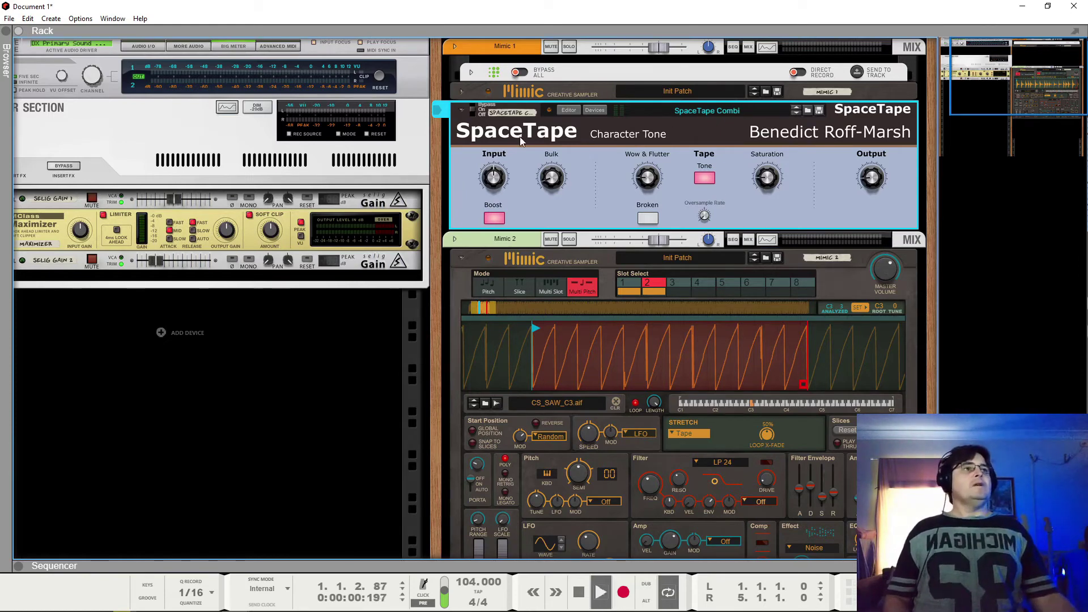
left_click(475, 108)
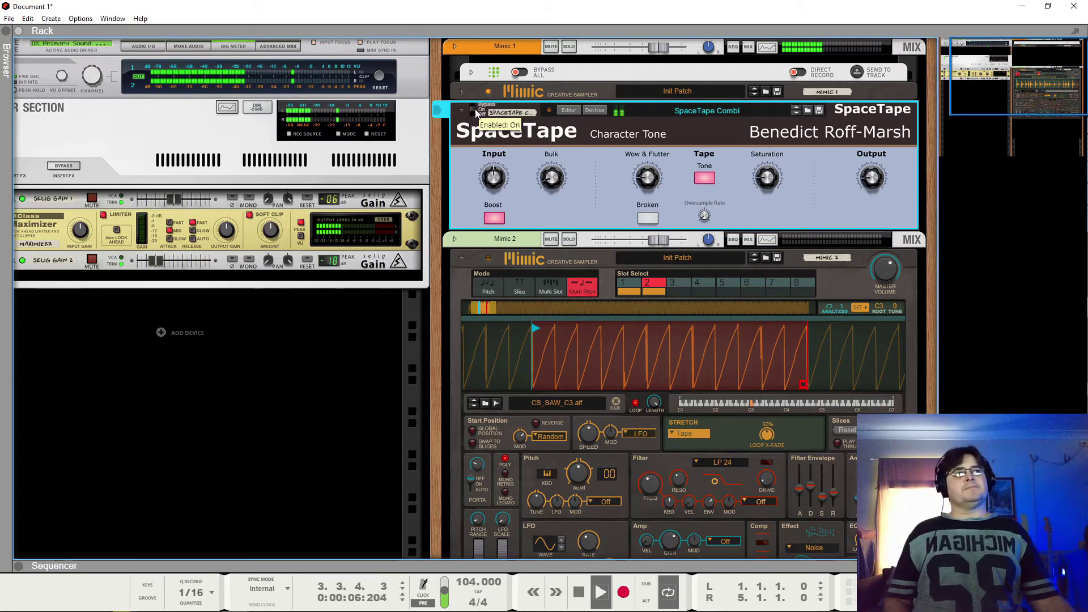
key("space")
Step: Collapse the drum channel's SpaceTape, select the Mimic 2 sampler, and show its slots 1 and 2 while auditioning the saw sound
left_click(461, 111)
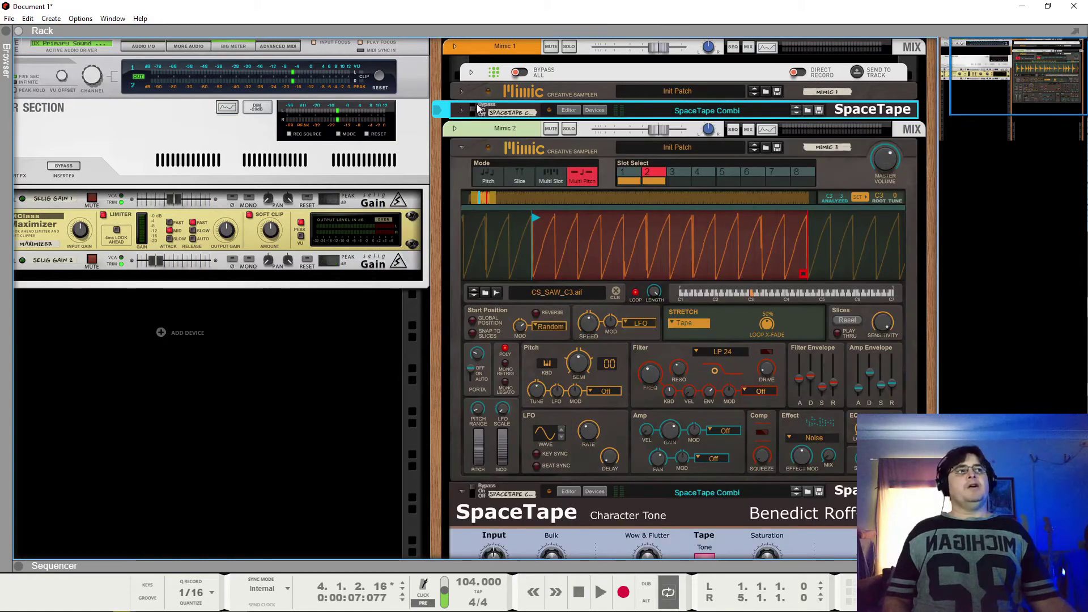
scroll(538, 129, "down", 2)
left_click(510, 79)
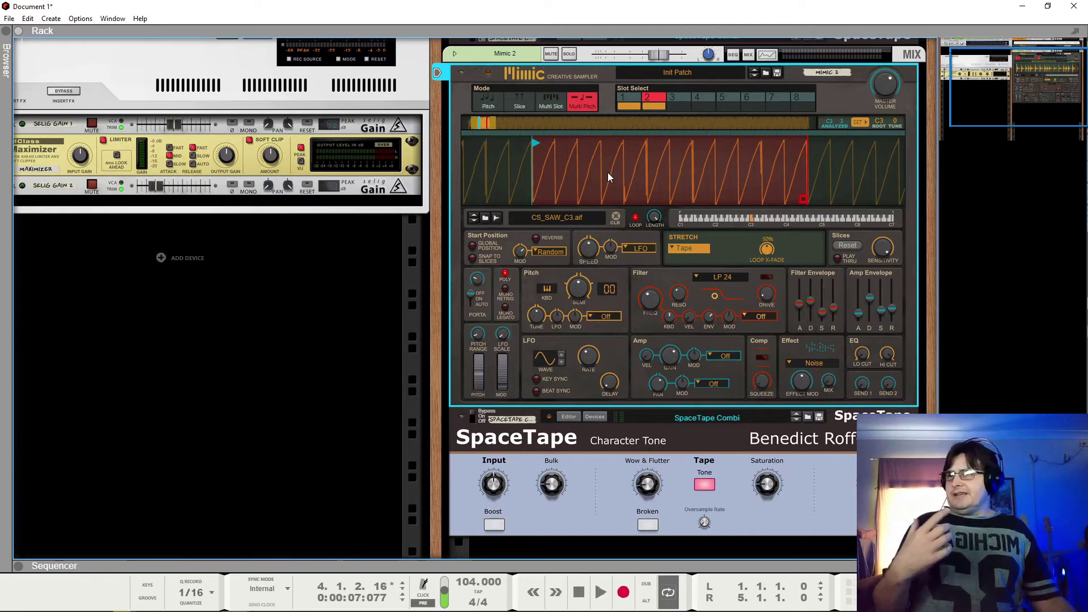
left_click(623, 98)
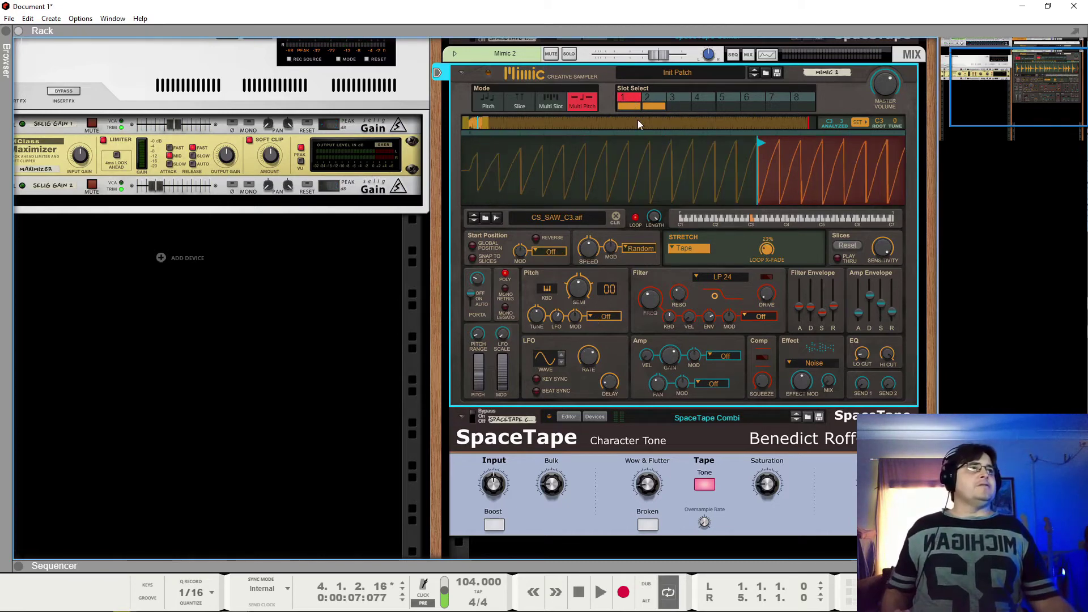
mouse_move(611, 252)
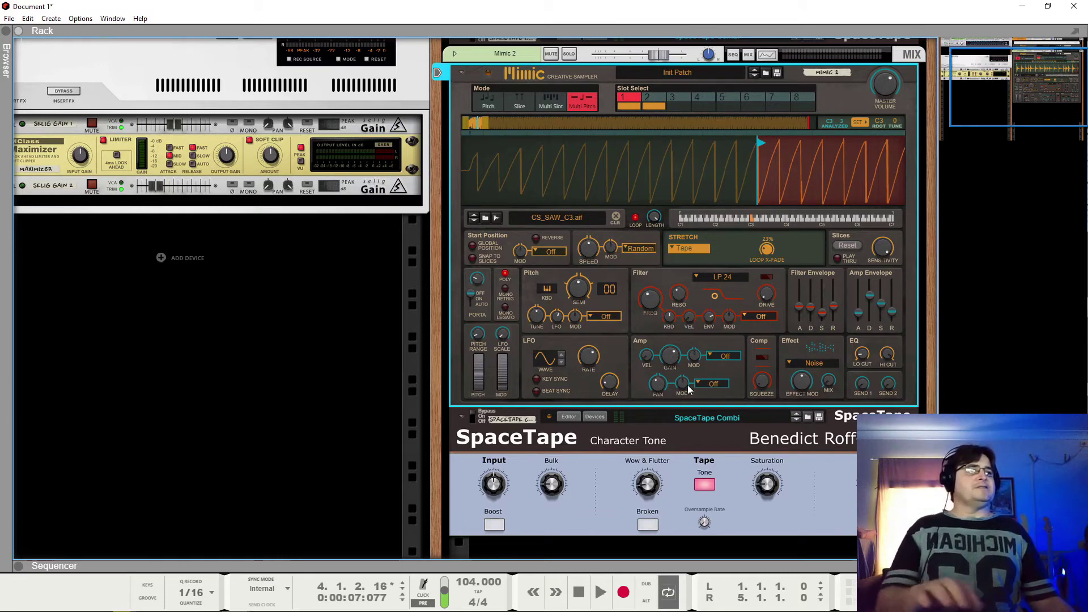
left_click(647, 97)
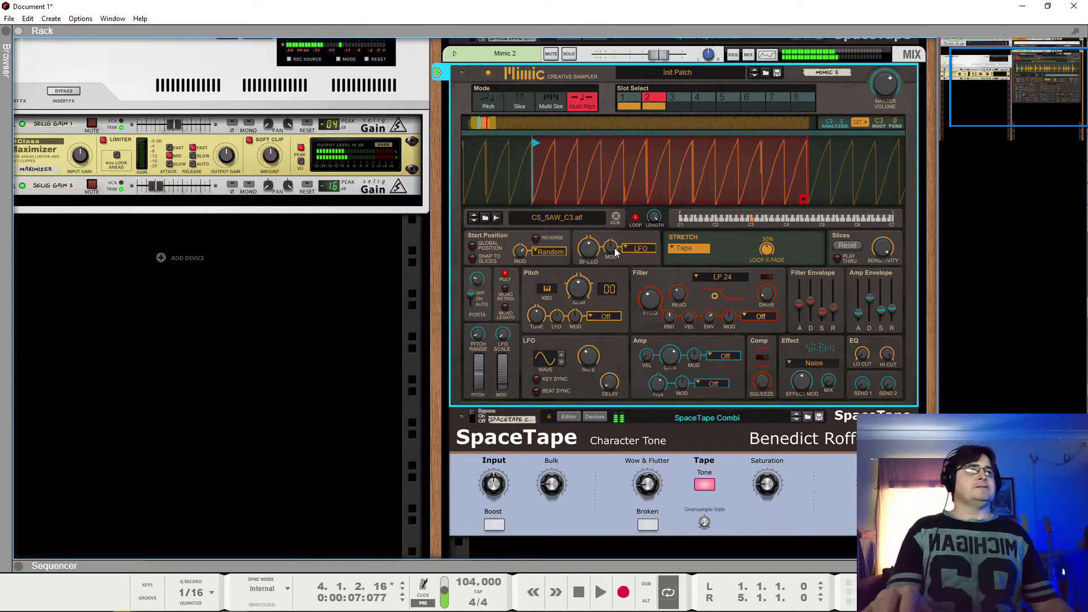
mouse_move(616, 251)
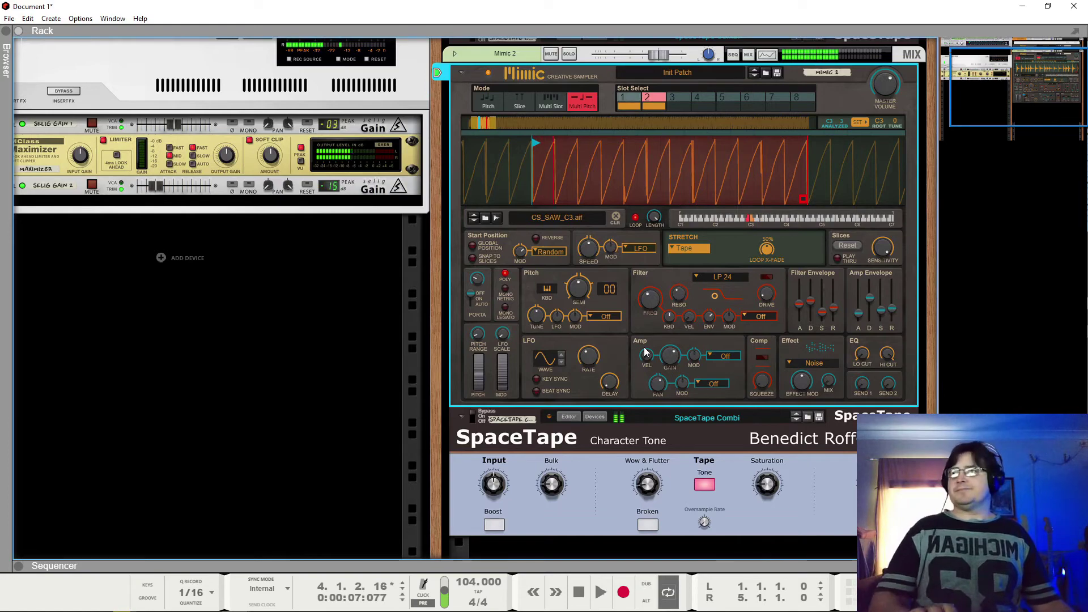
Step: Collapse Mimic 2 and compare its sound with its SpaceTape bypassed and on, leaving the effect on
left_click(475, 418)
left_click(462, 73)
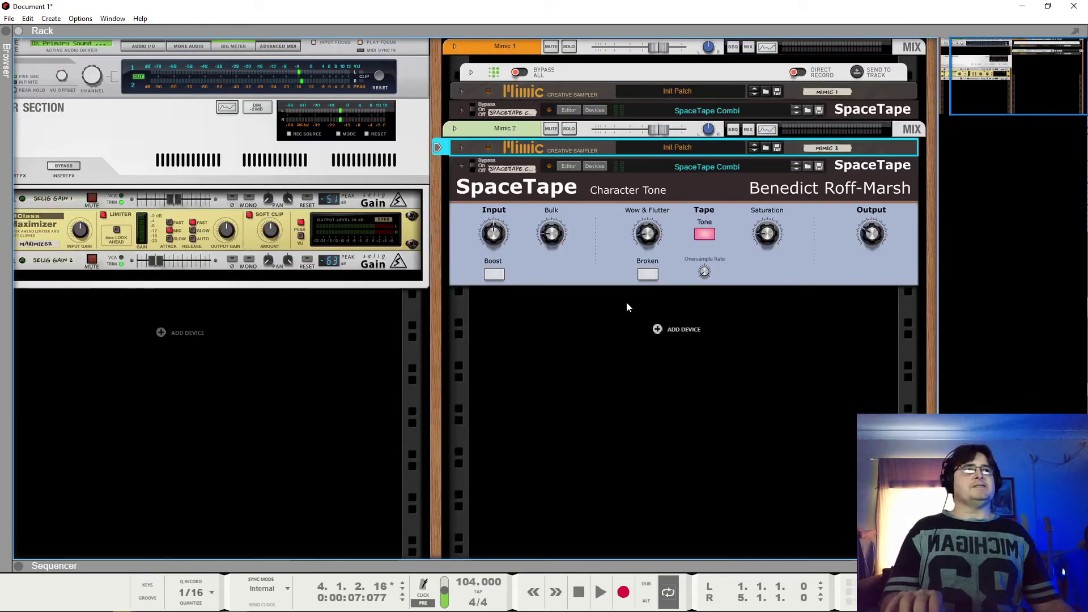
left_click(476, 169)
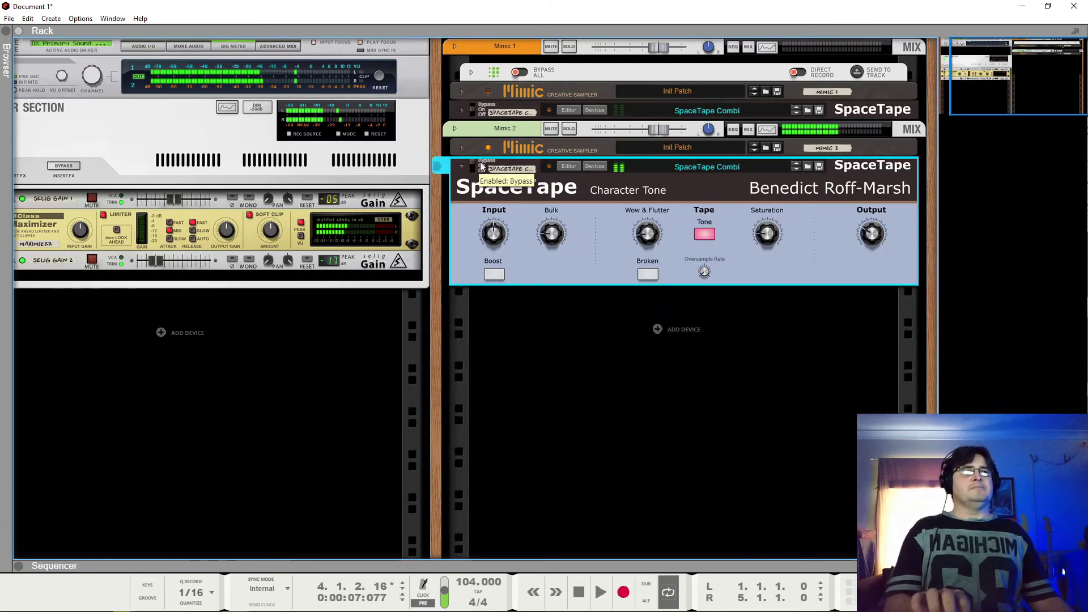
left_click(481, 167)
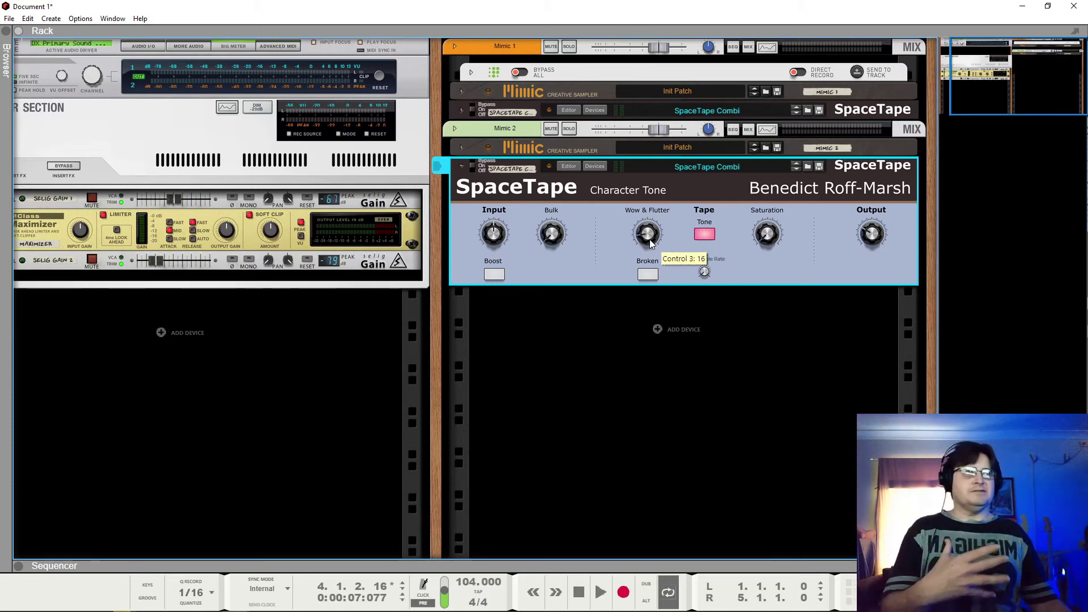
left_click(462, 148)
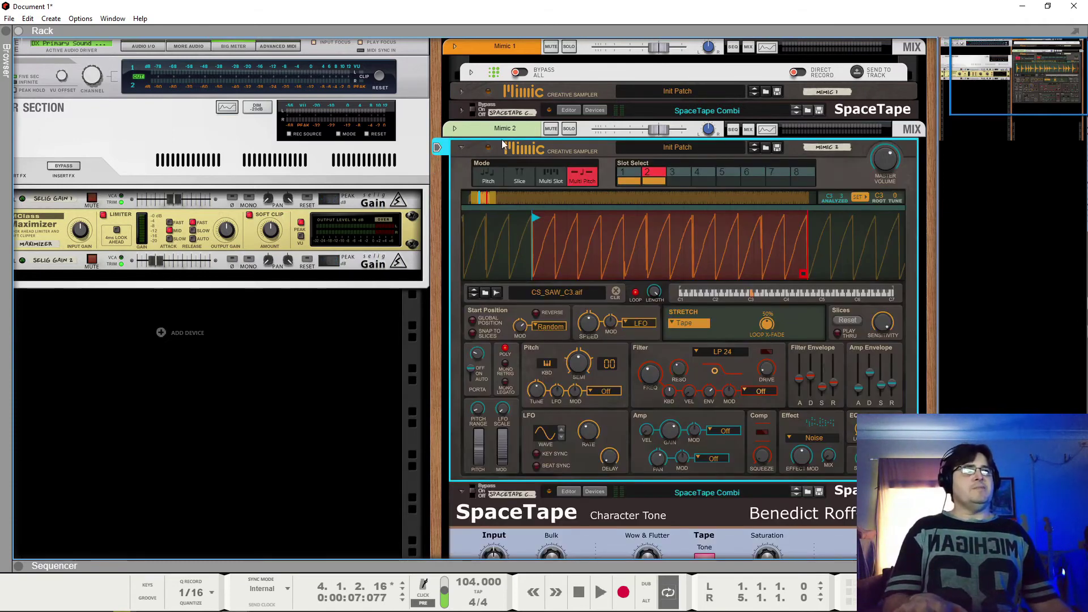
left_click(462, 148)
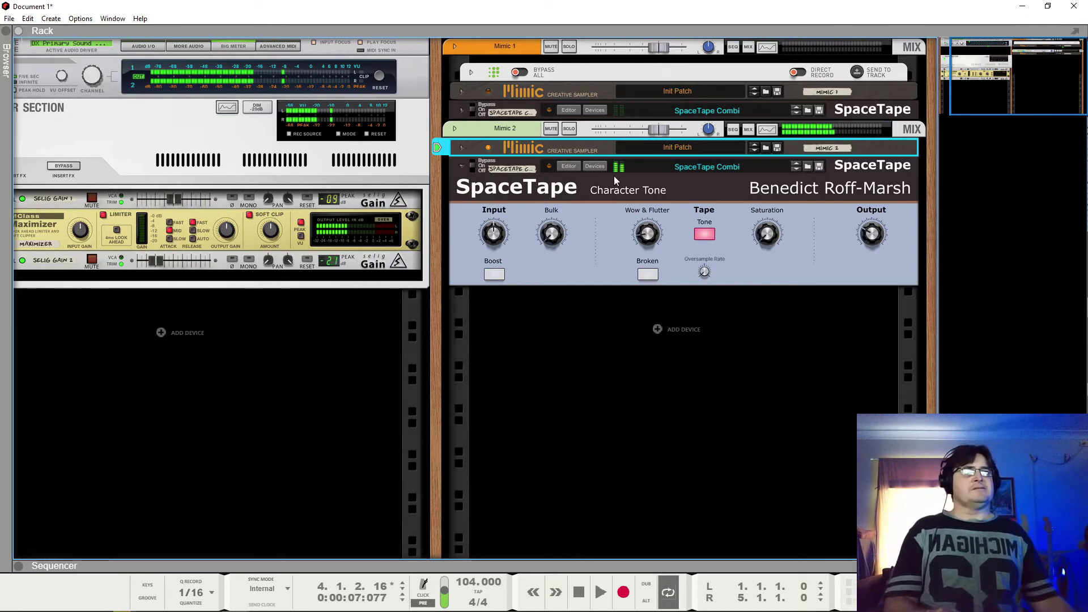
Step: Audition the Mimic 2 sound with SpaceTape's Broken and Boost switches each on and off, leaving both off
left_click(650, 276)
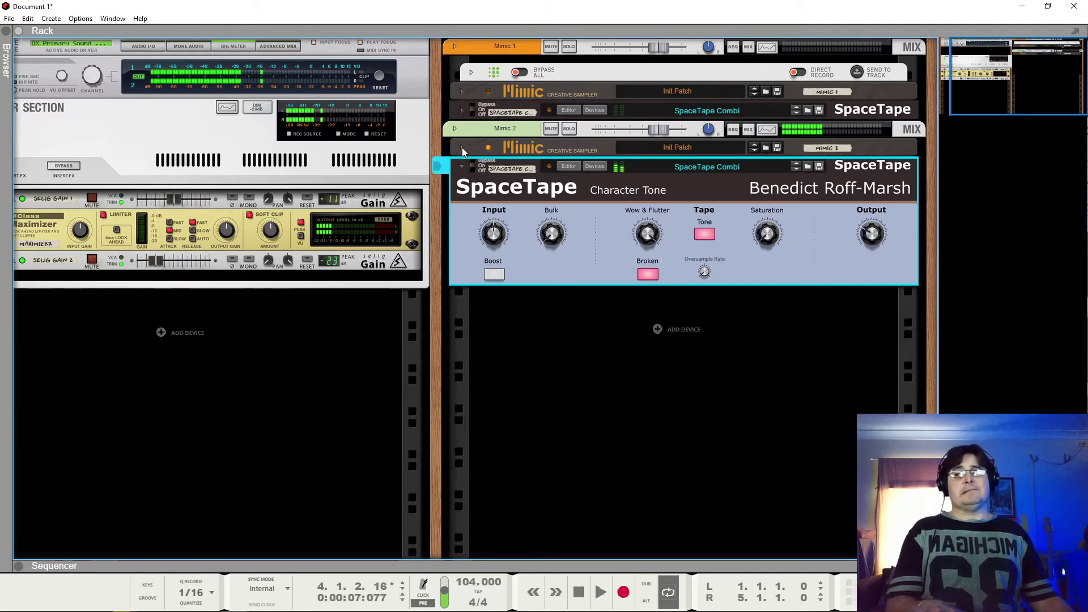
left_click(655, 274)
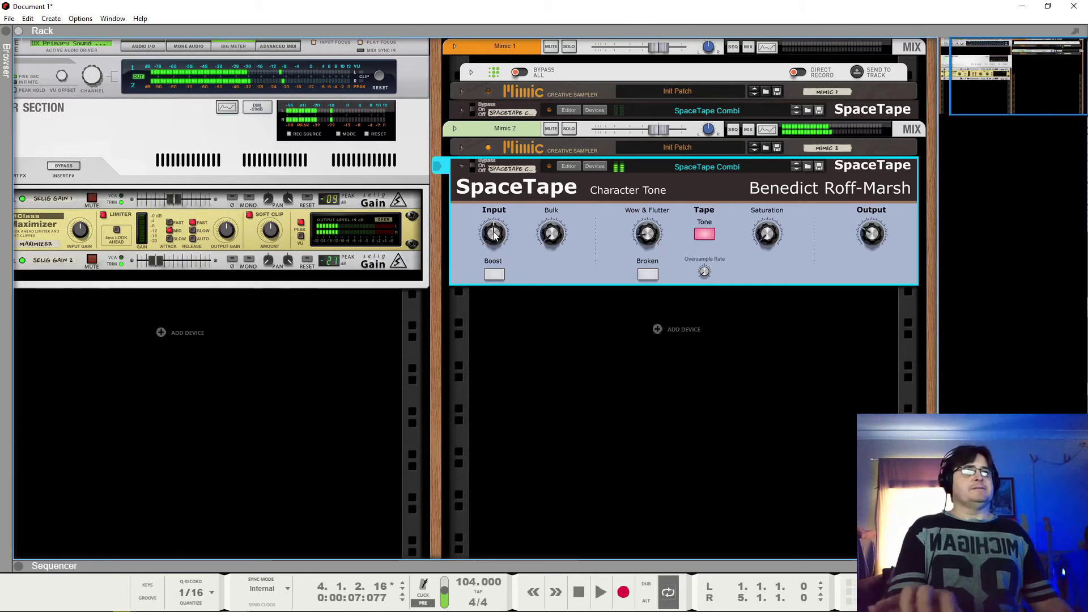
left_click(495, 275)
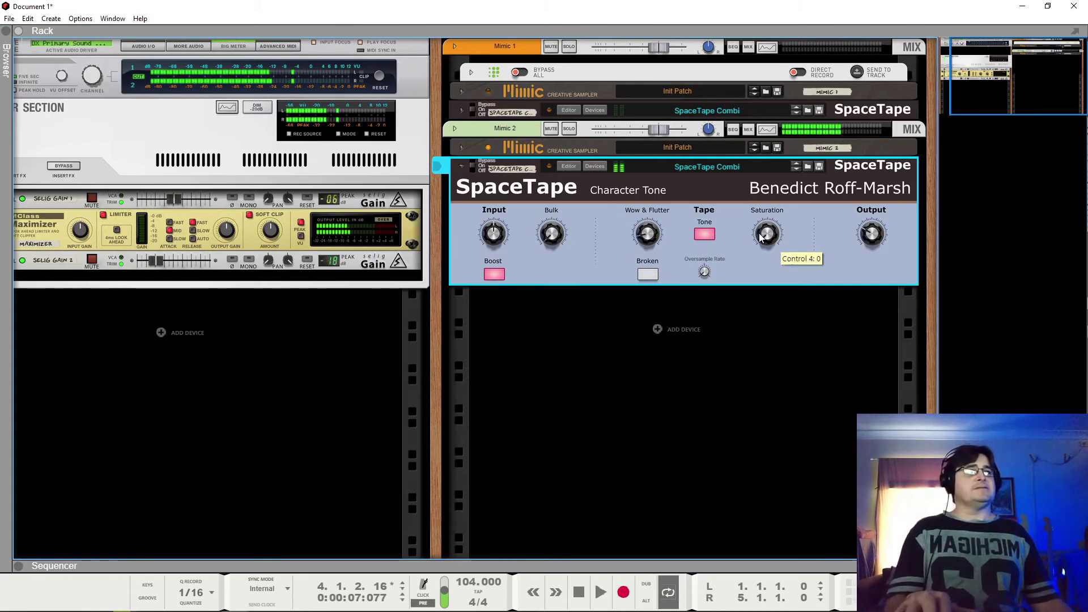
left_click(494, 274)
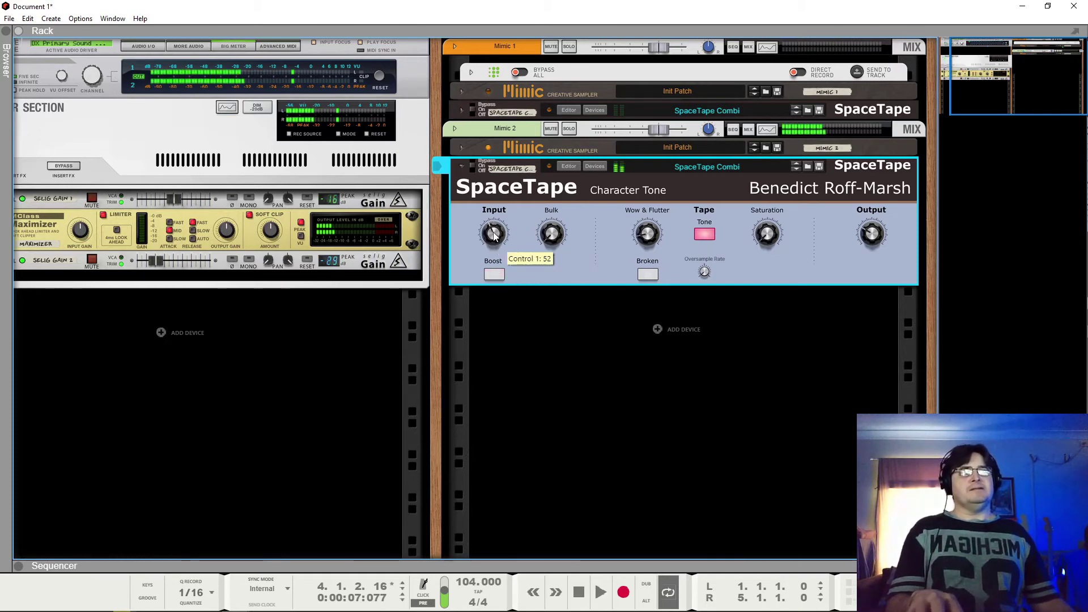
Step: Audition SpaceTape's Bulk from about 18 up to about 104 on the Mimic 2 sound, readjusting Input along the way
mouse_move(552, 238)
left_mouse_down()
mouse_move(553, 196)
mouse_move(552, 238)
left_mouse_up()
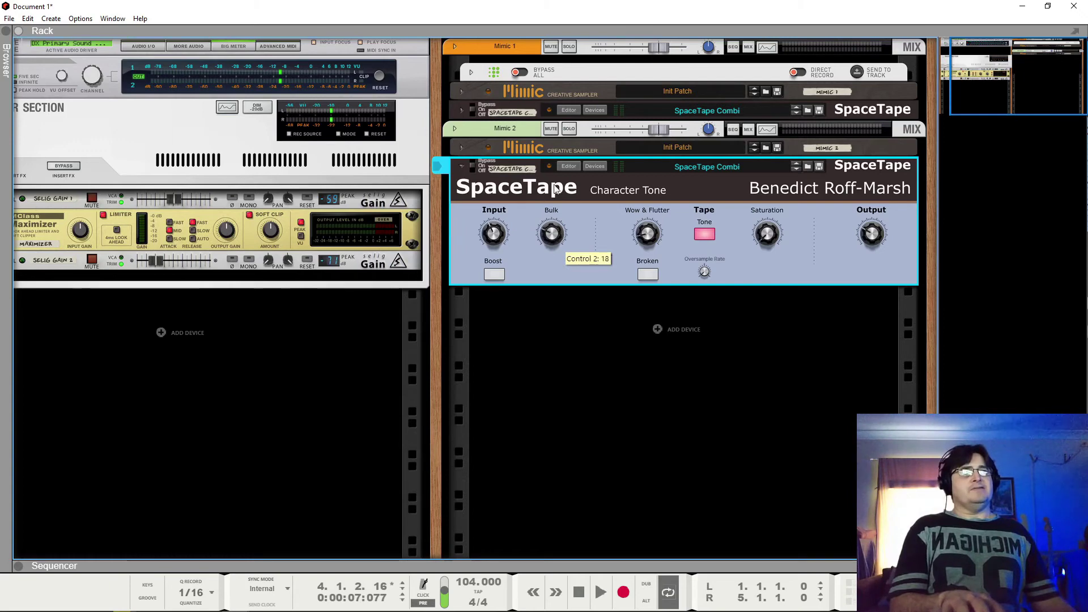
left_click_drag(502, 229, 497, 254)
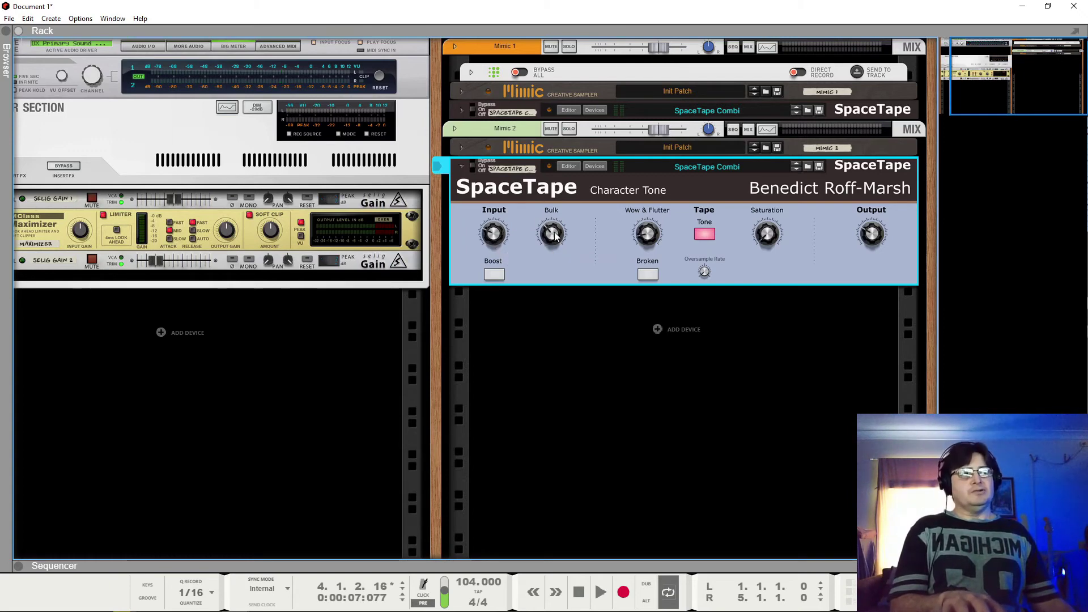
left_click_drag(555, 237, 544, 156)
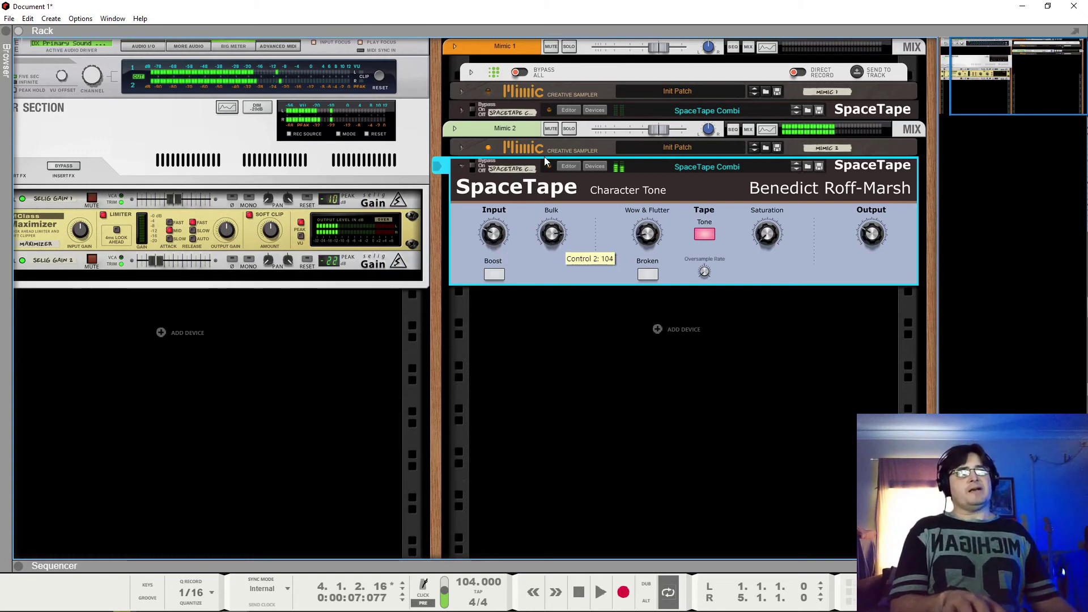
Step: Raise SpaceTape's Saturation on the Mimic 2 sound, reduce Bulk, and bring Saturation back down somewhat
left_click_drag(765, 236, 769, 181)
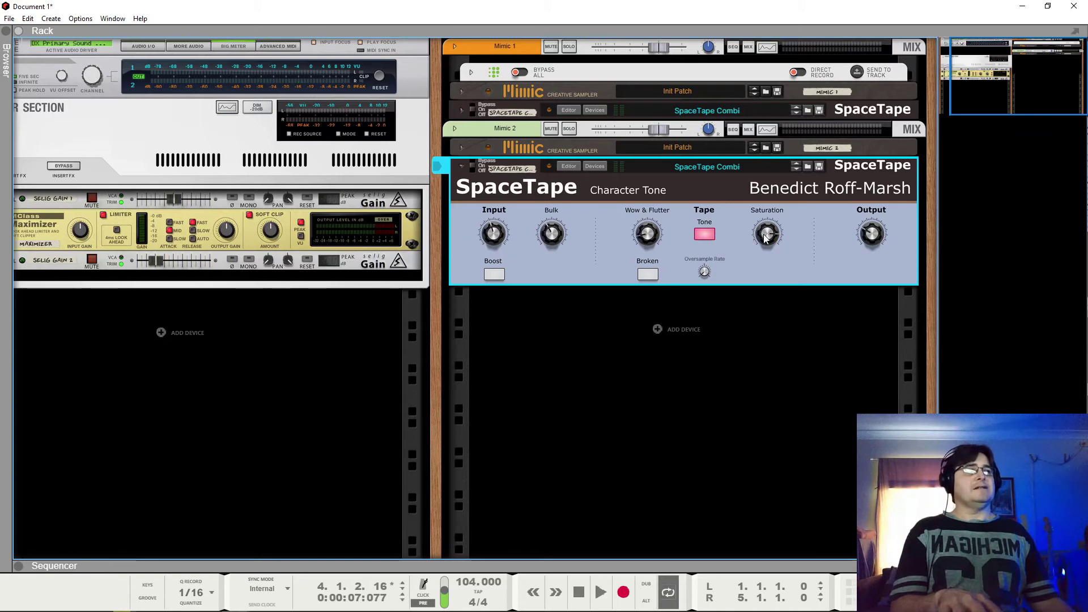
left_click_drag(553, 234, 553, 256)
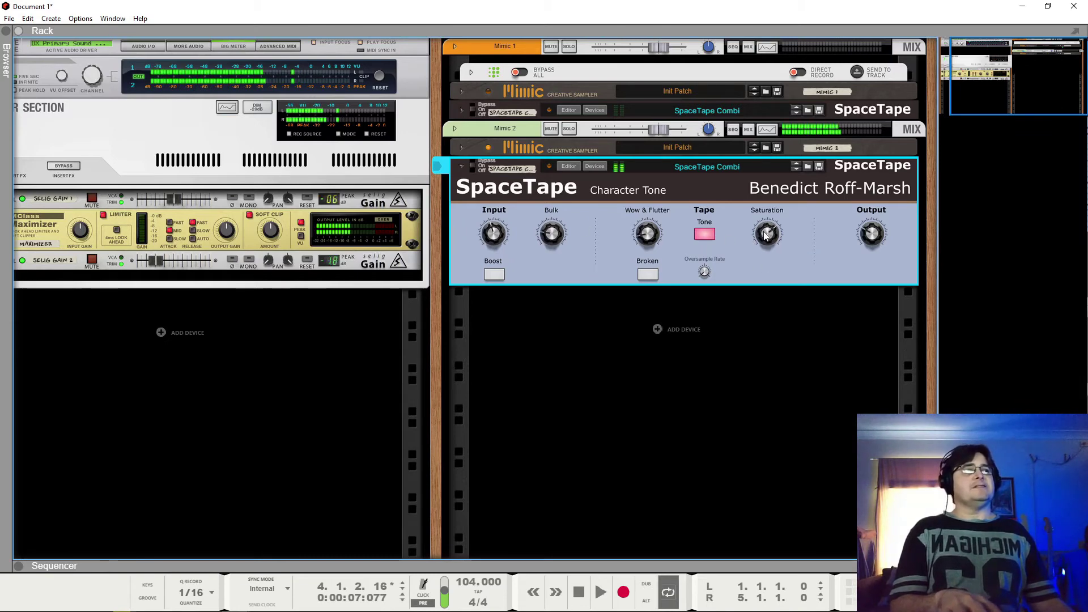
left_click_drag(766, 235, 765, 254)
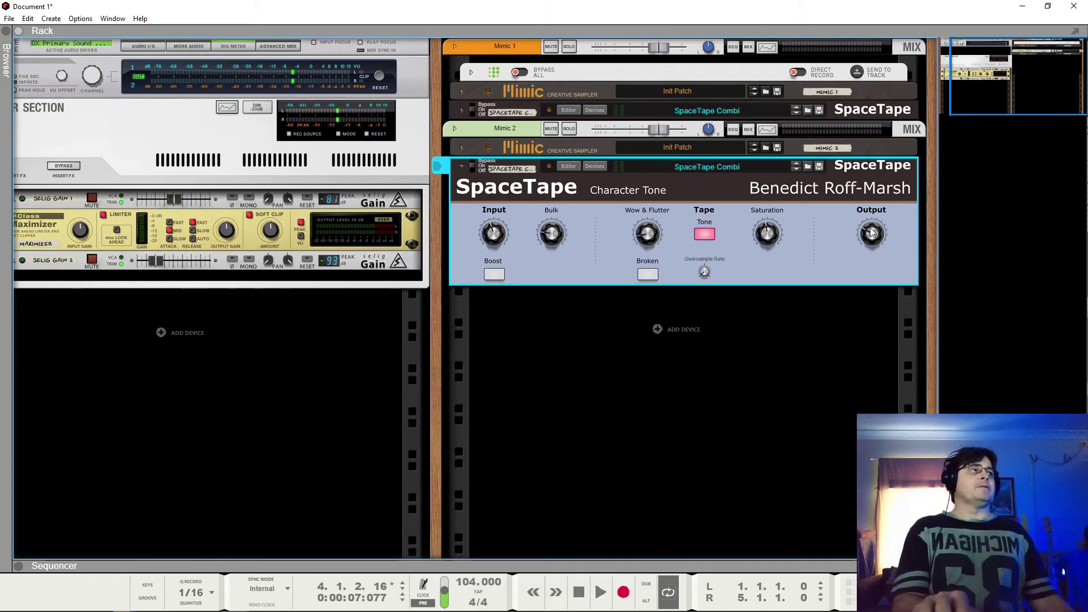
Step: Compare the Mimic 2 sound with SpaceTape's tape Tone off and on, leaving Tone enabled
left_click(705, 235)
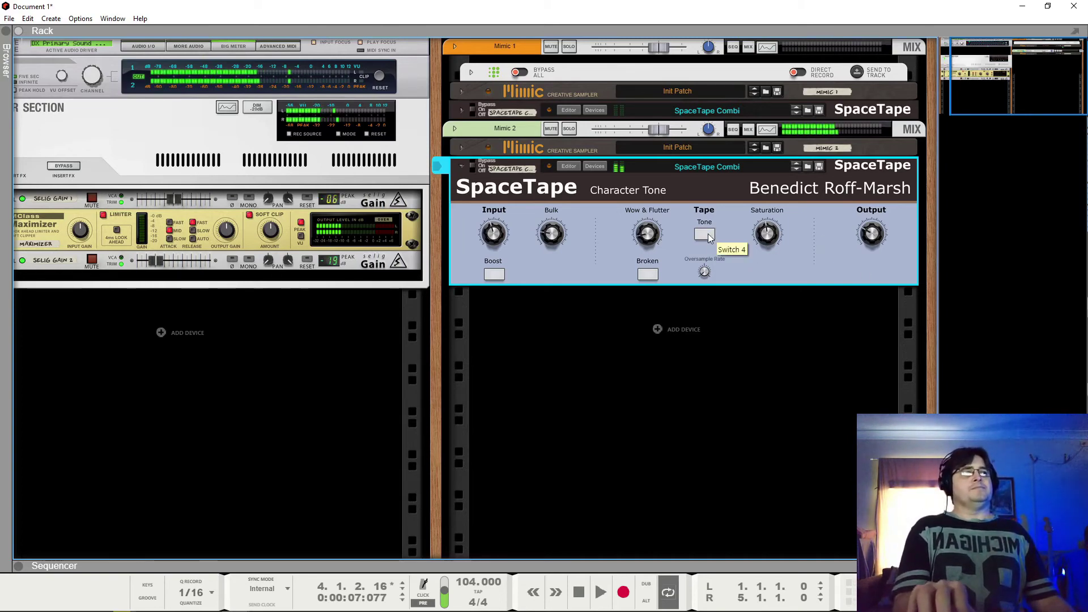
left_click(705, 234)
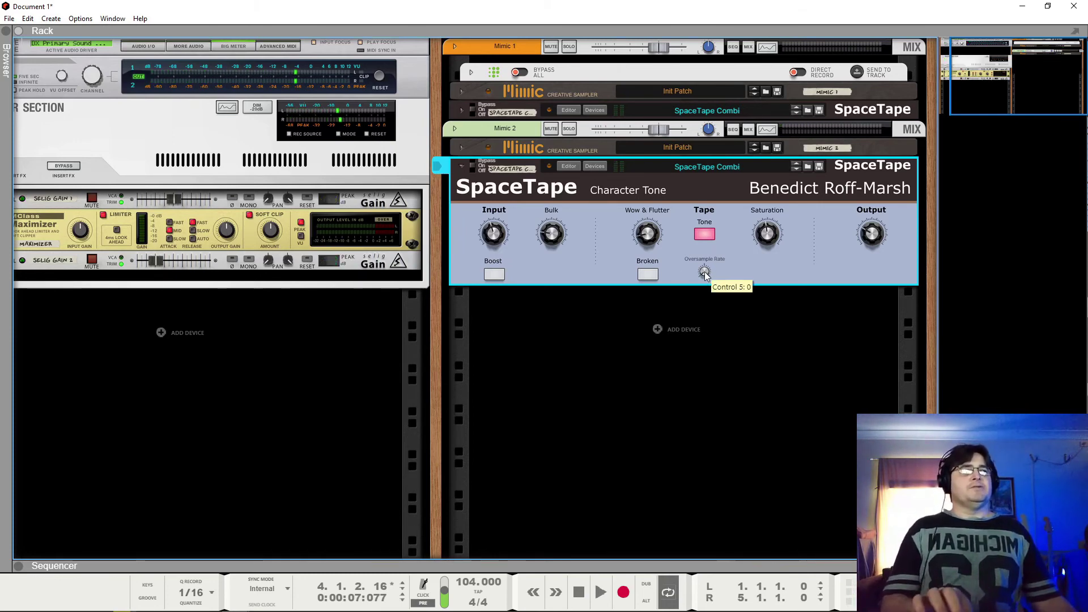
Step: Inspect the Oversample options in the SpaceTape plugin inside the Combinator without choosing one, and hide the Combinator's devices again
left_click(593, 167)
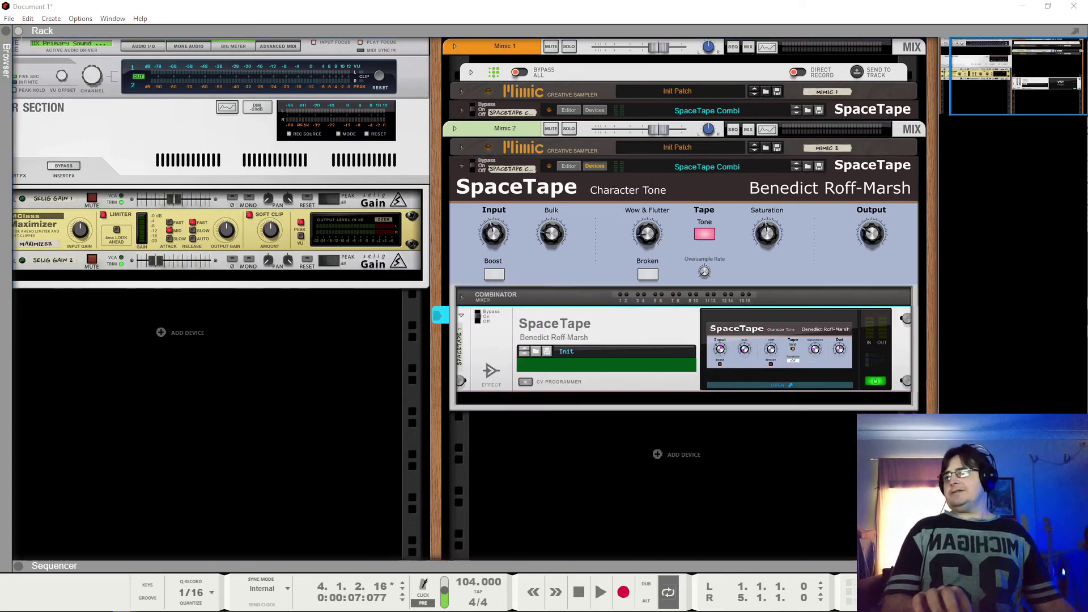
left_click(574, 289)
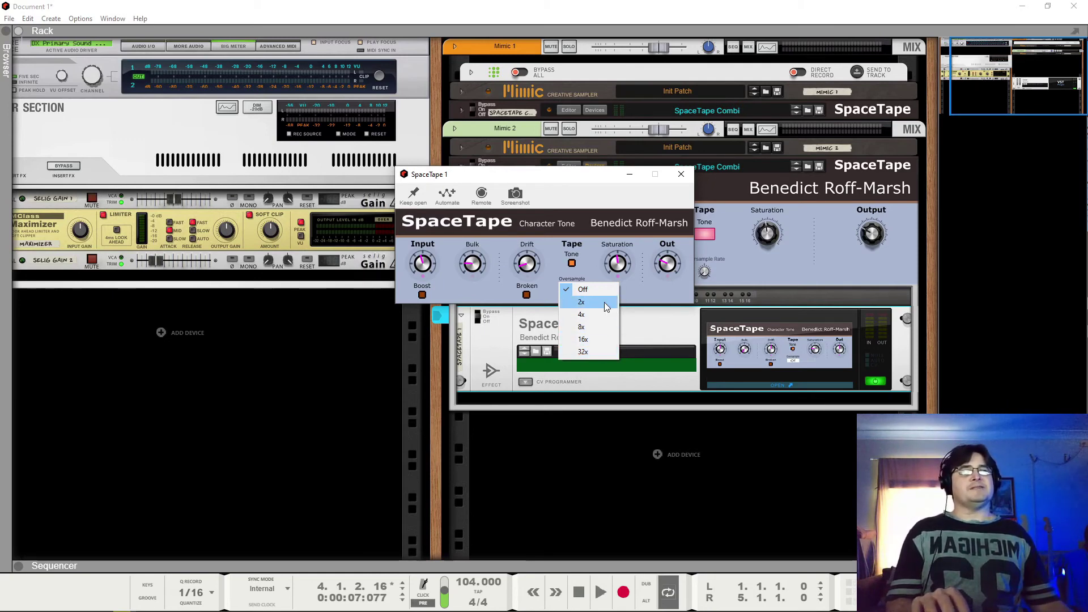
left_click(676, 295)
left_click(682, 174)
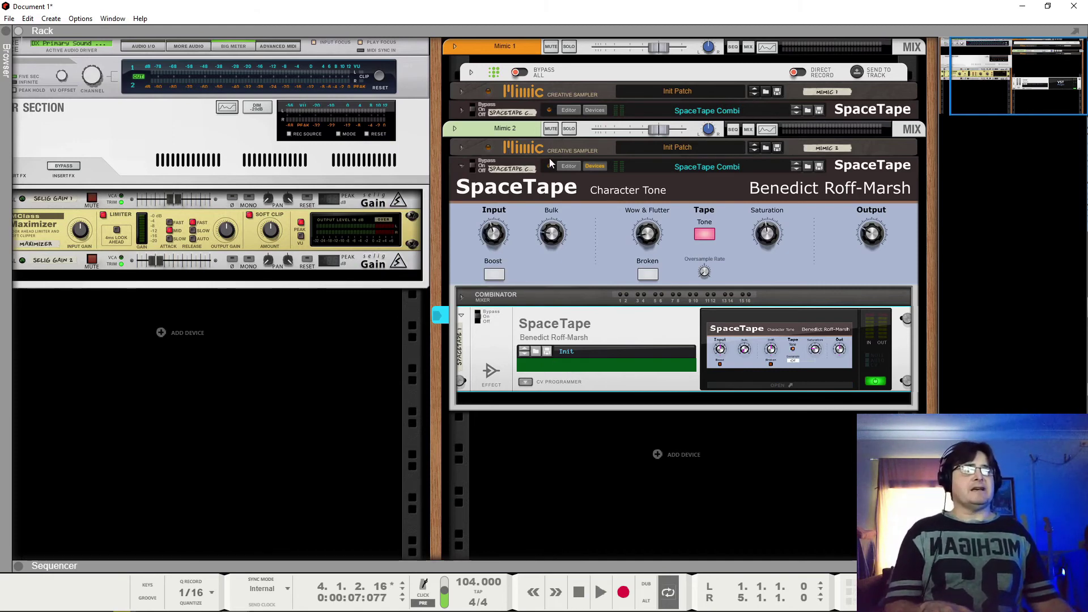
left_click(591, 167)
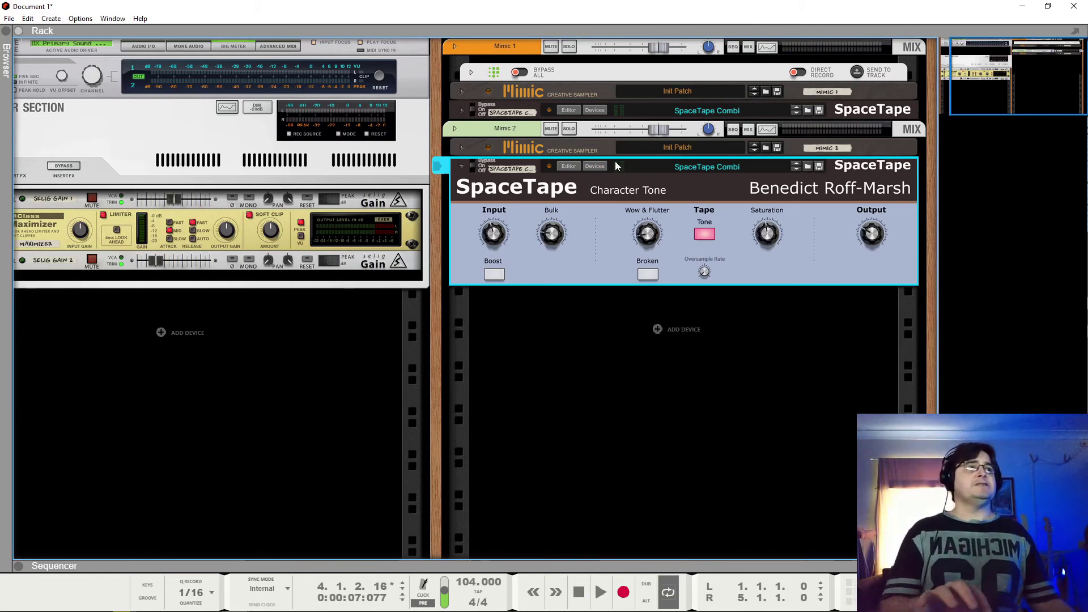
Step: Reopen the SpaceTape plugin inside the Combinator, move its window lower, and set Oversample to 4x
left_click(595, 166)
left_click(778, 349)
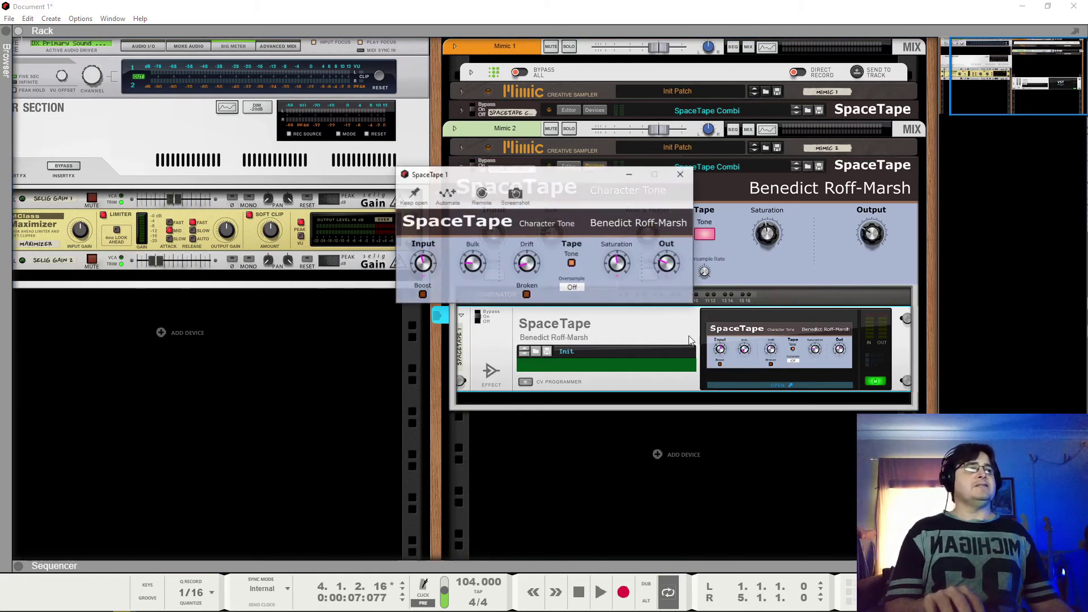
left_click_drag(481, 176, 497, 313)
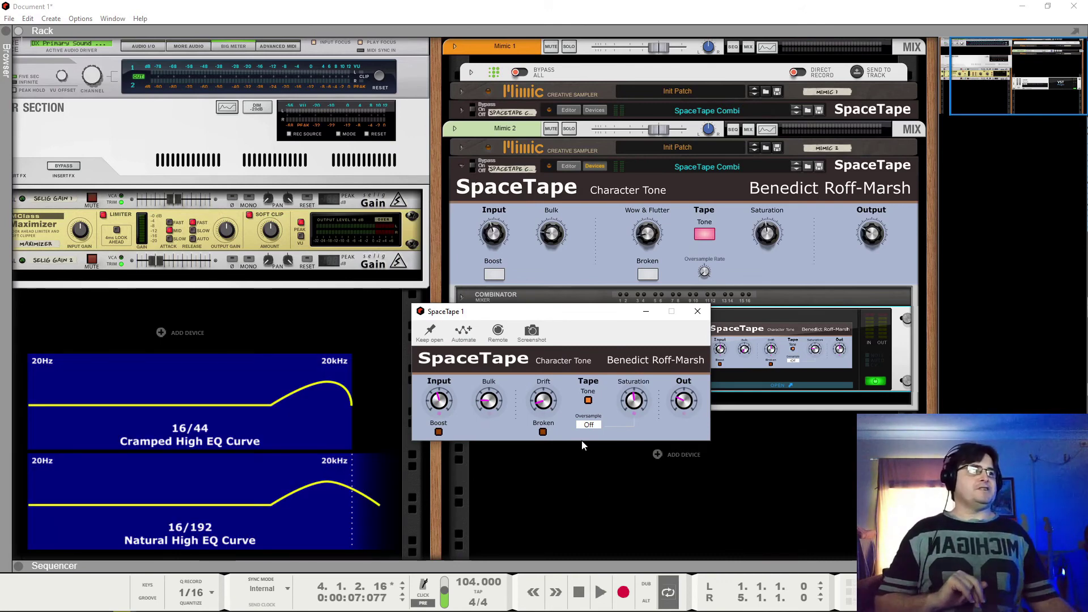
left_click(588, 424)
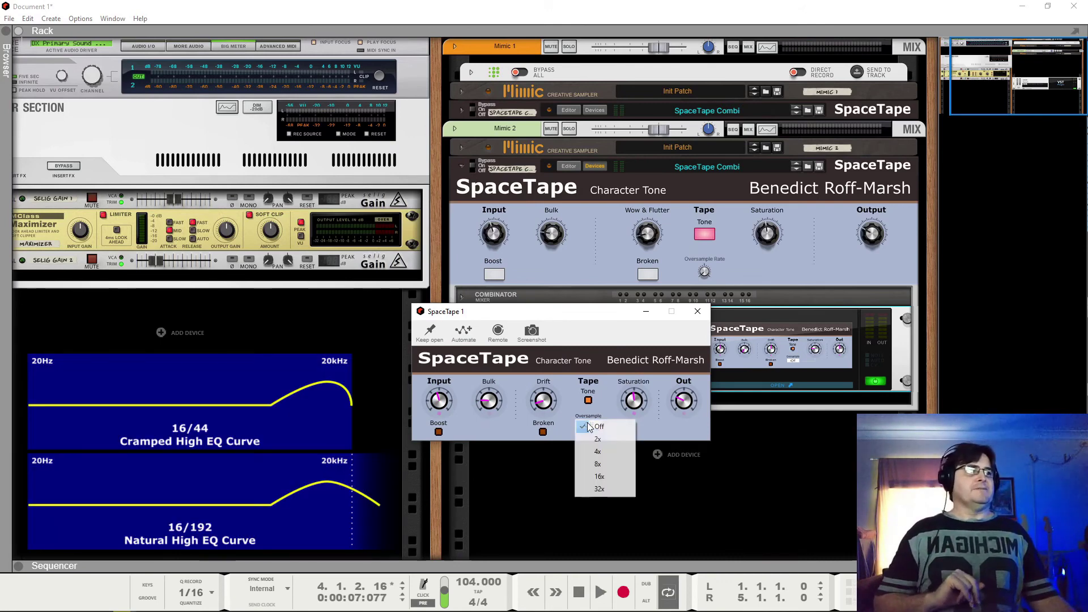
left_click(610, 451)
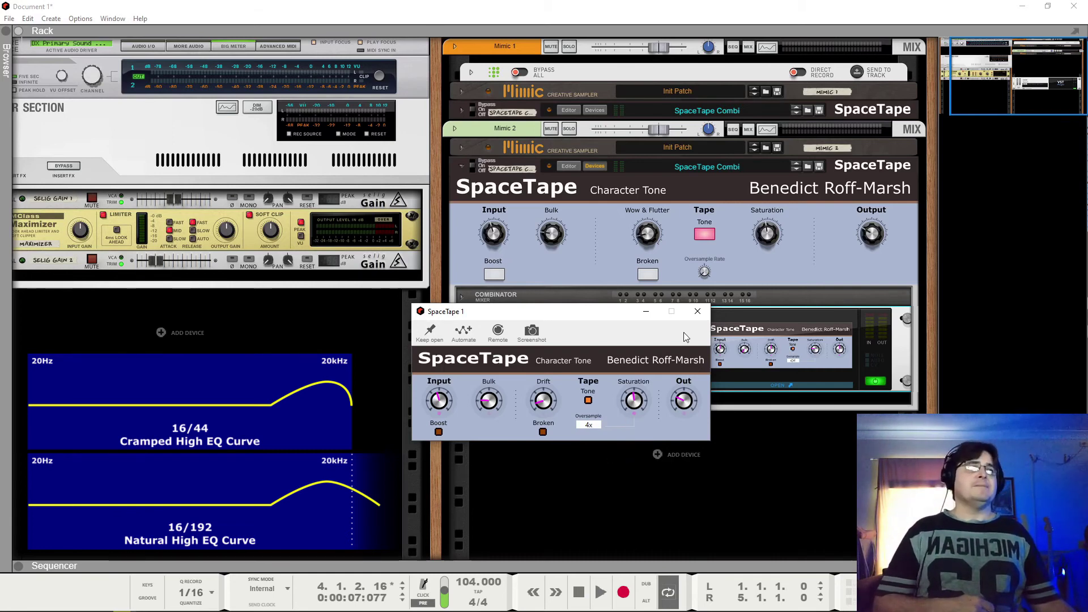
Step: Return the plugin's Oversample to Off, close its window, and hide the Combinator's devices
left_click(600, 426)
left_click(601, 428)
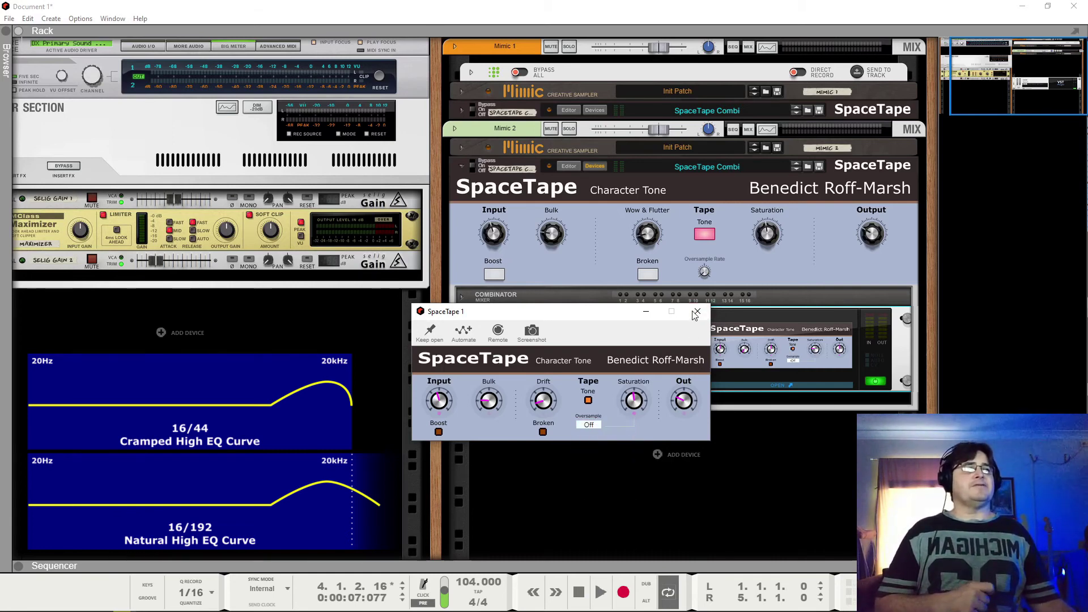
left_click(697, 312)
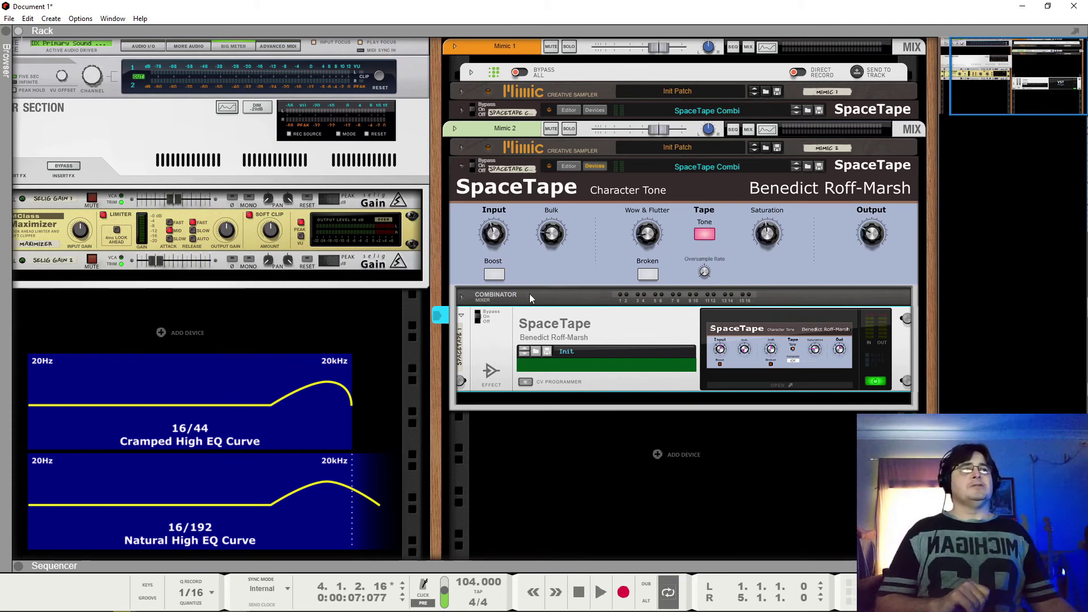
left_click(592, 166)
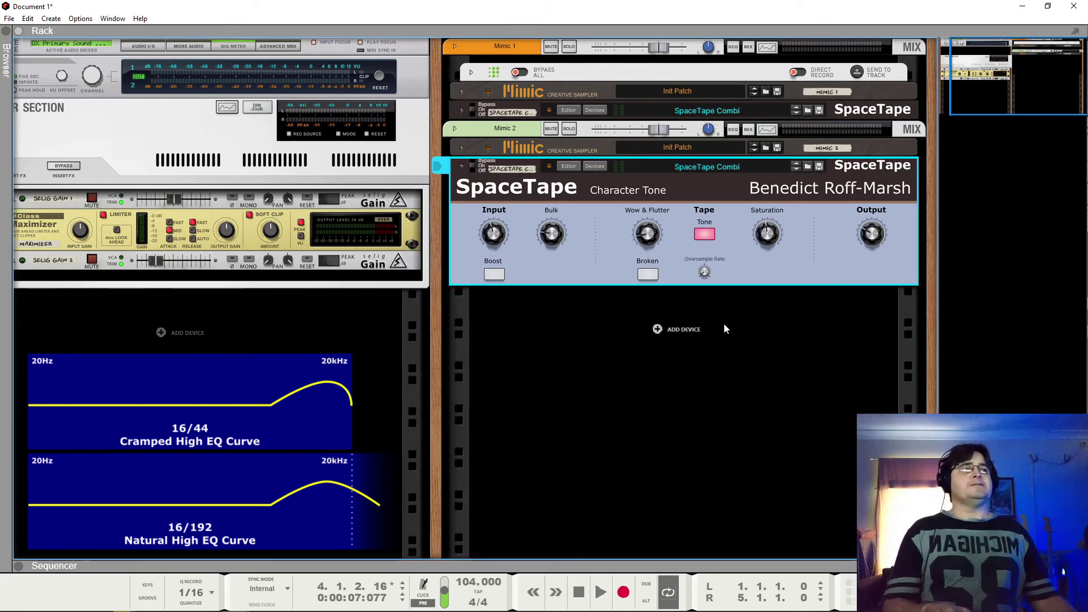
Step: Show once more how to reach the SpaceTape plugin window through the Combinator's devices, then close it, hide the devices and deselect the Combinator
left_click(601, 166)
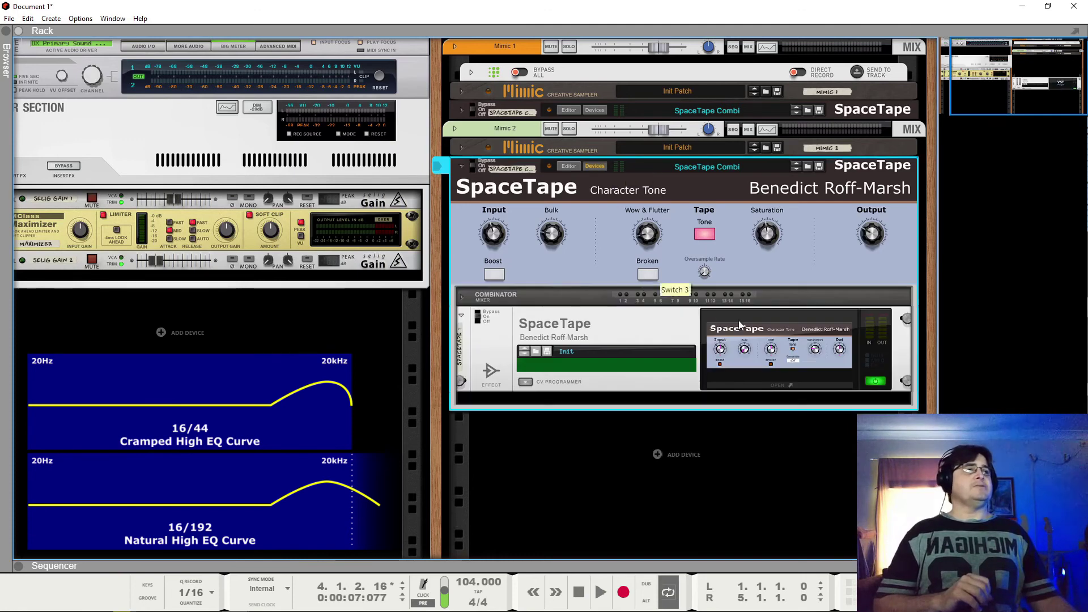
left_click(806, 354)
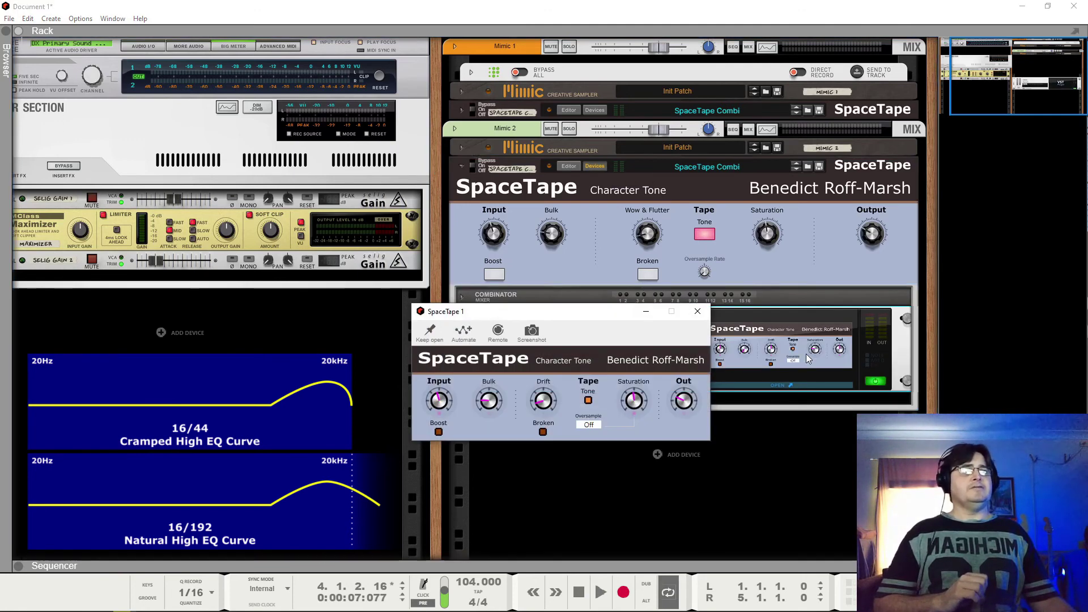
left_click(697, 311)
left_click(593, 166)
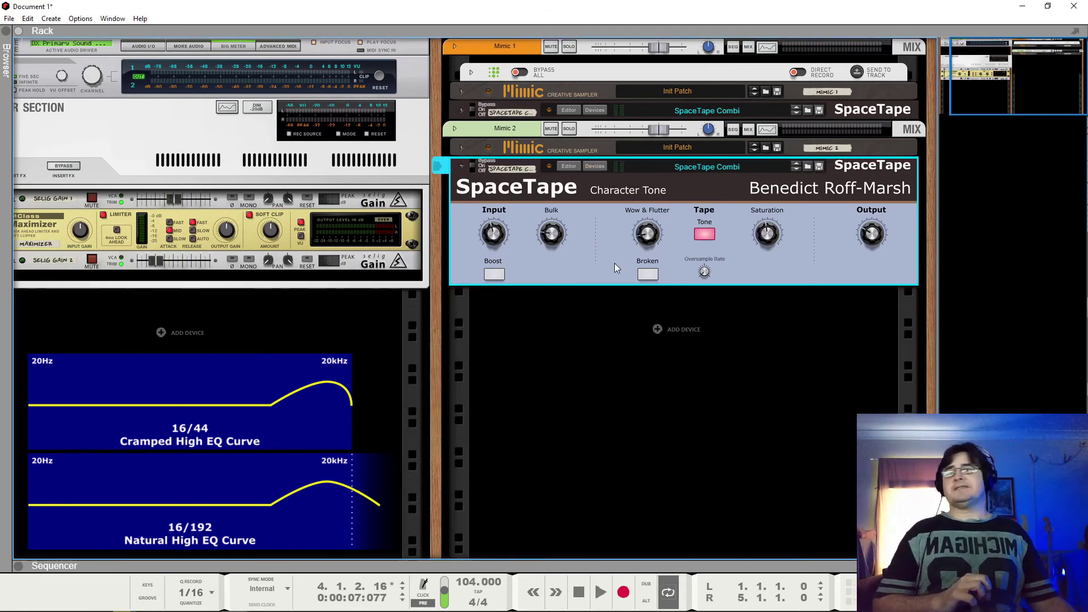
left_click(613, 435)
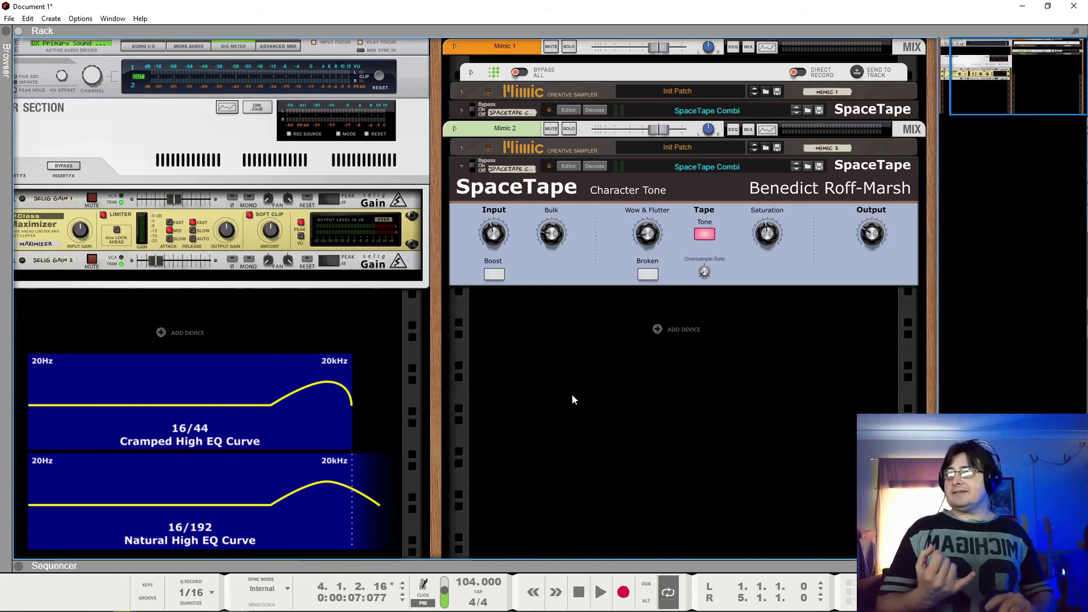